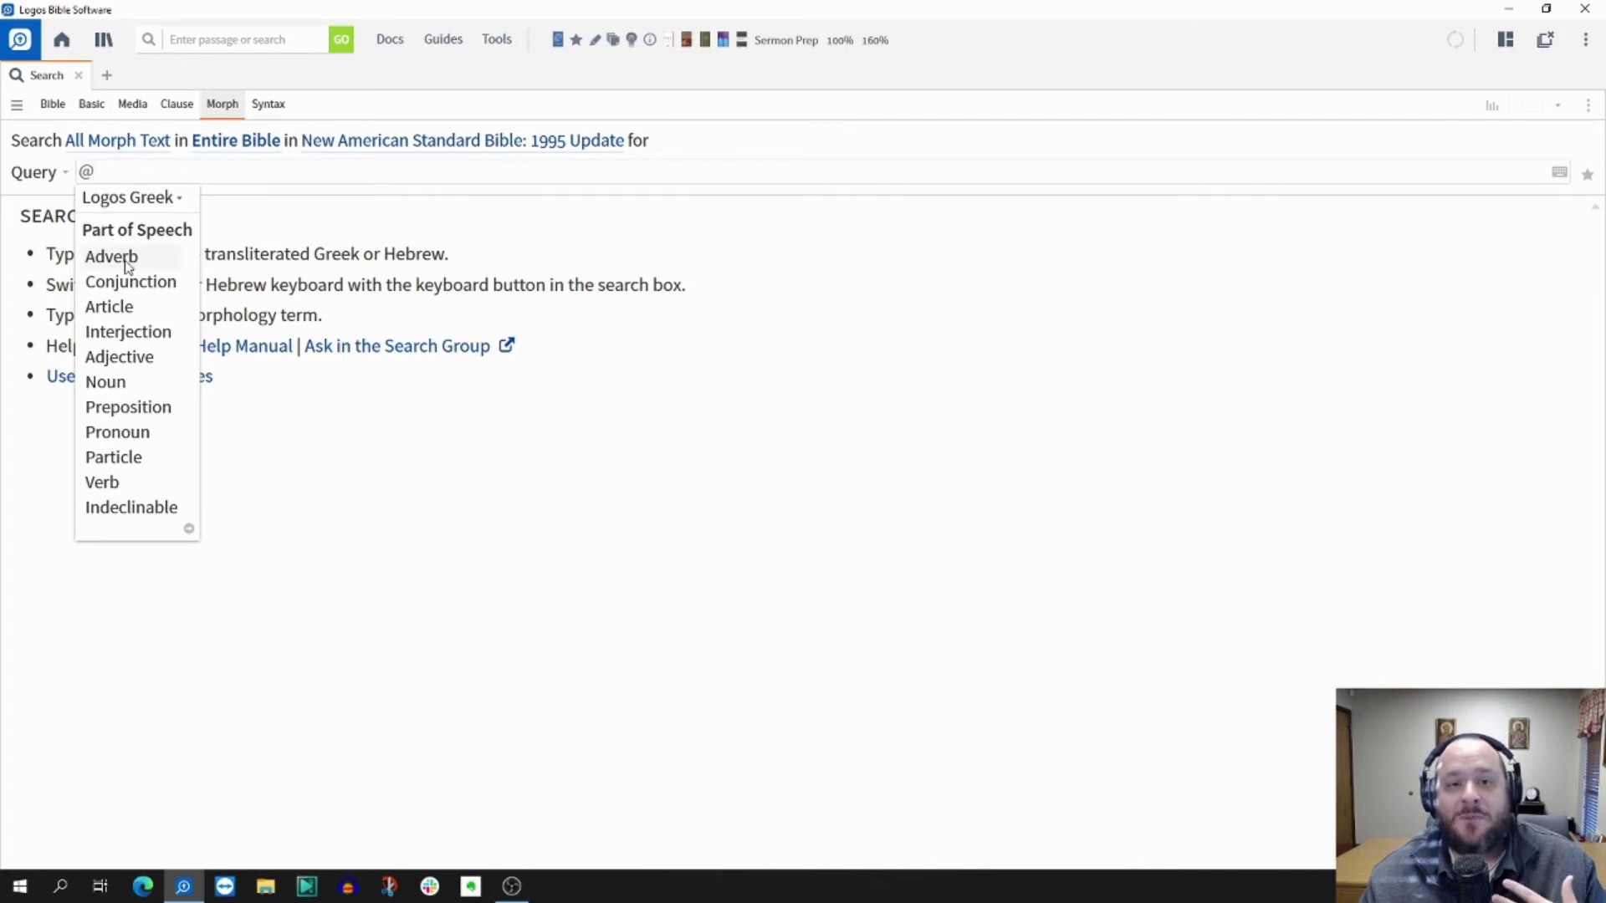
{"action": "left_click", "coordinate": [113, 484]}
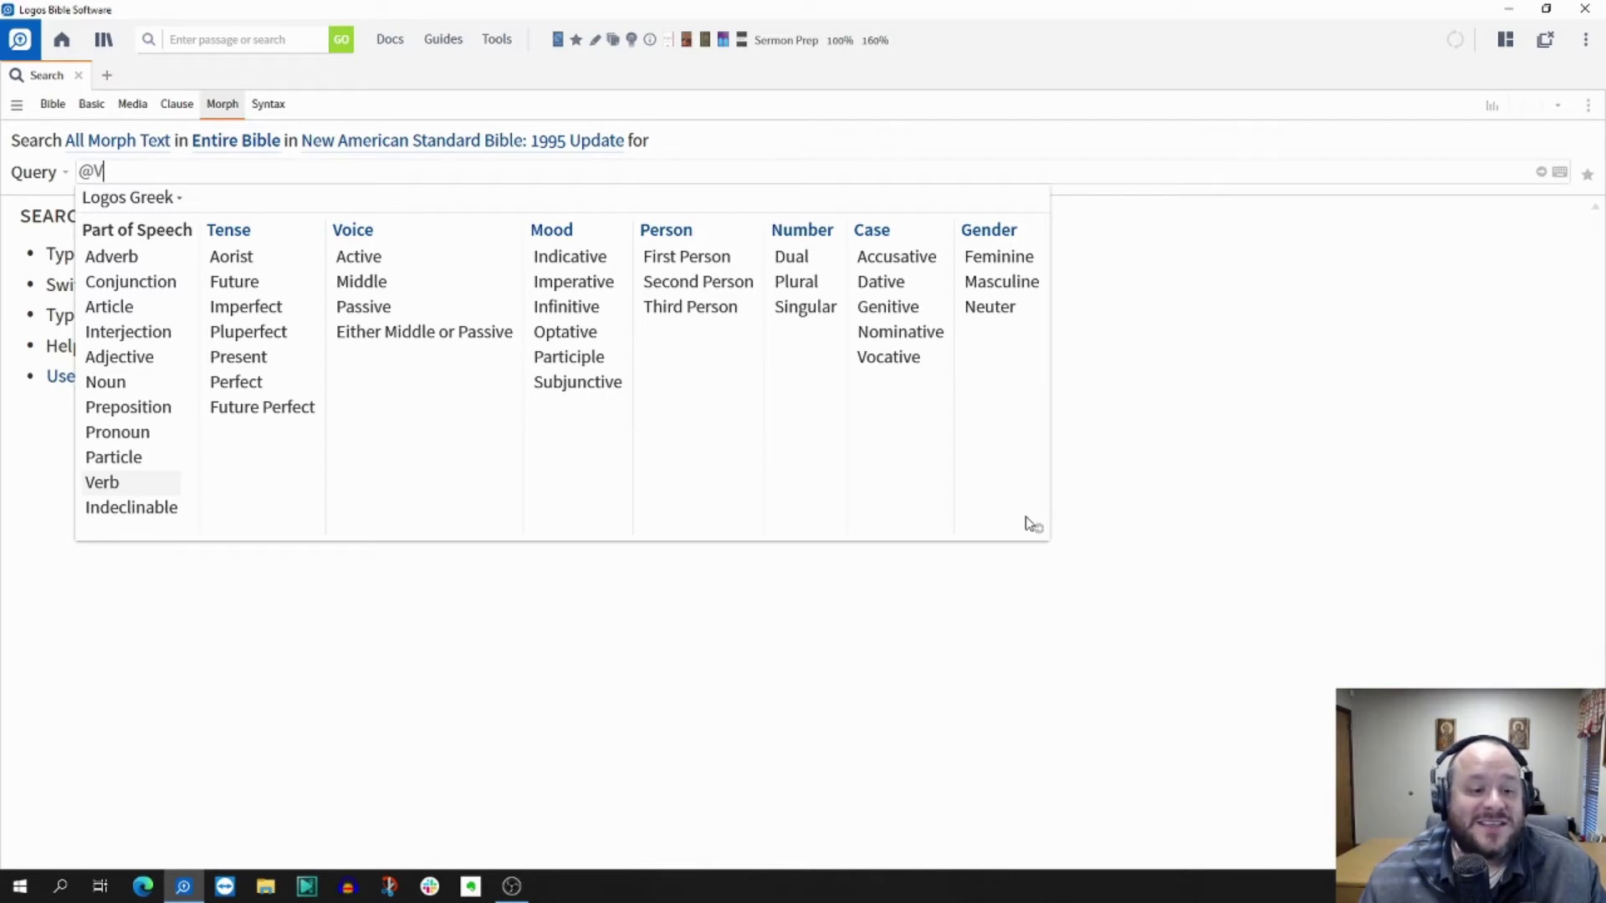
{"action": "mouse_move", "coordinate": [246, 391]}
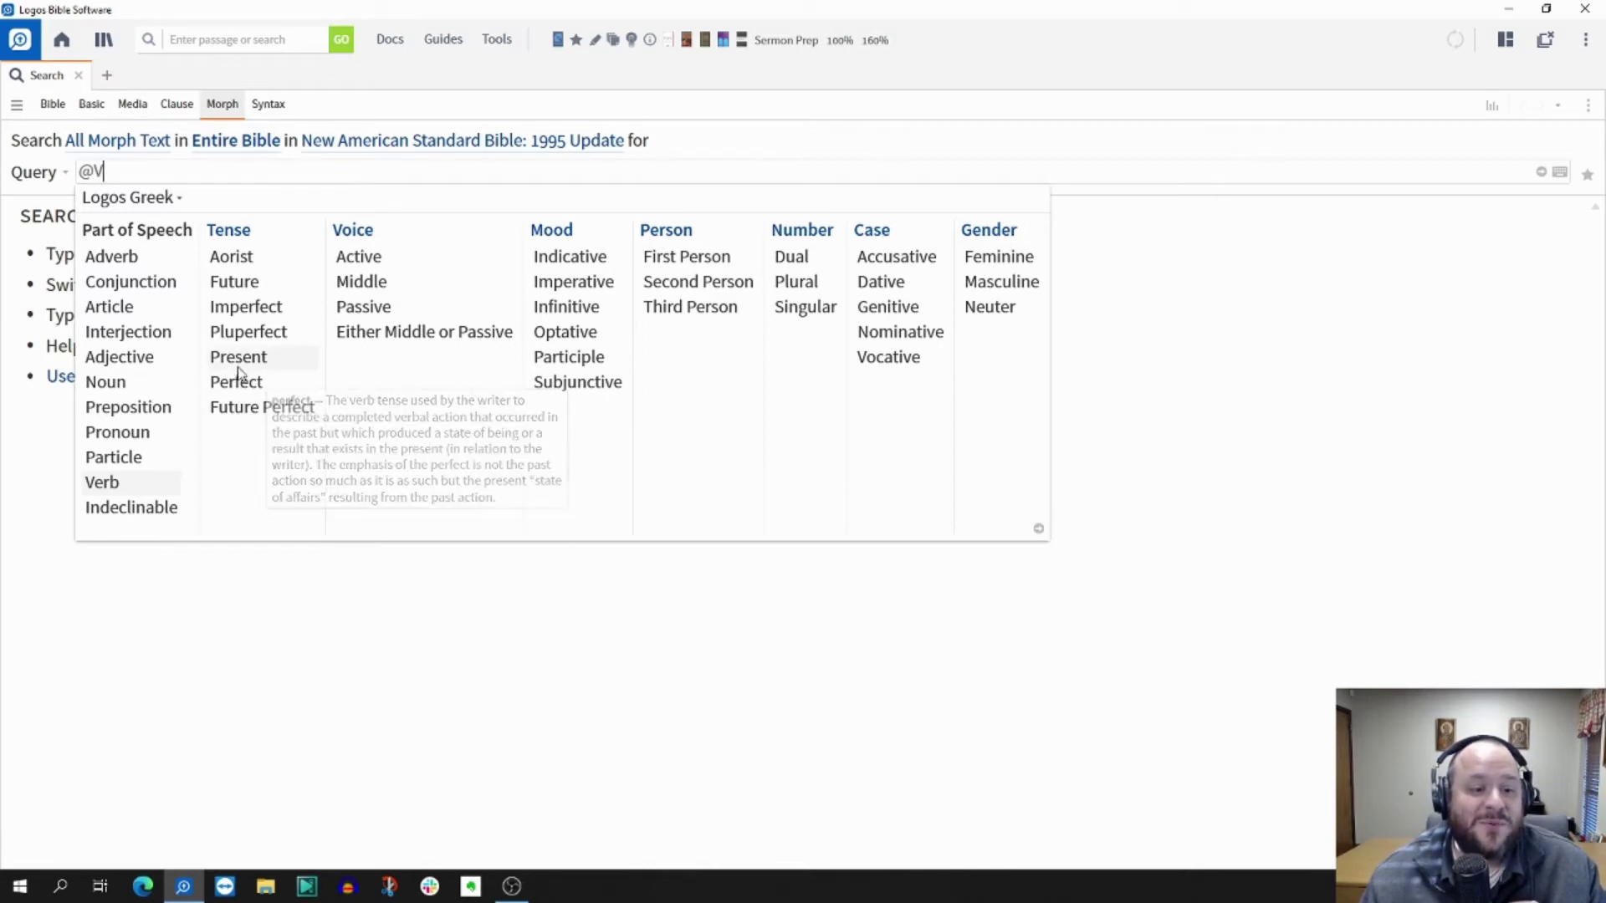
{"action": "type", "text": "PA"}
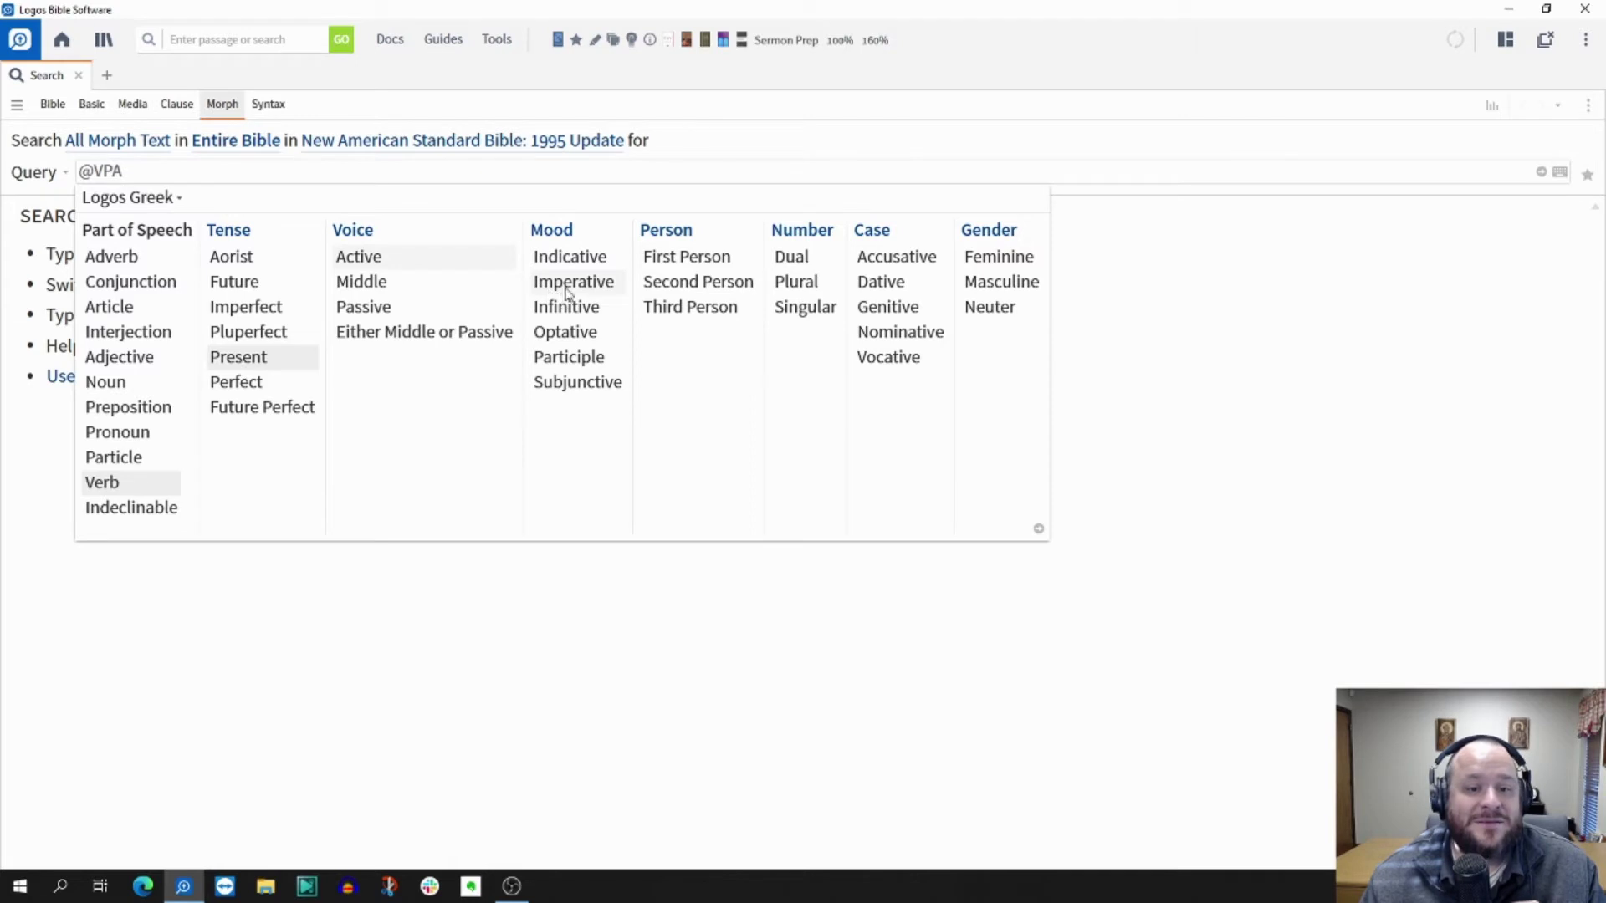
{"action": "type", "text": "M"}
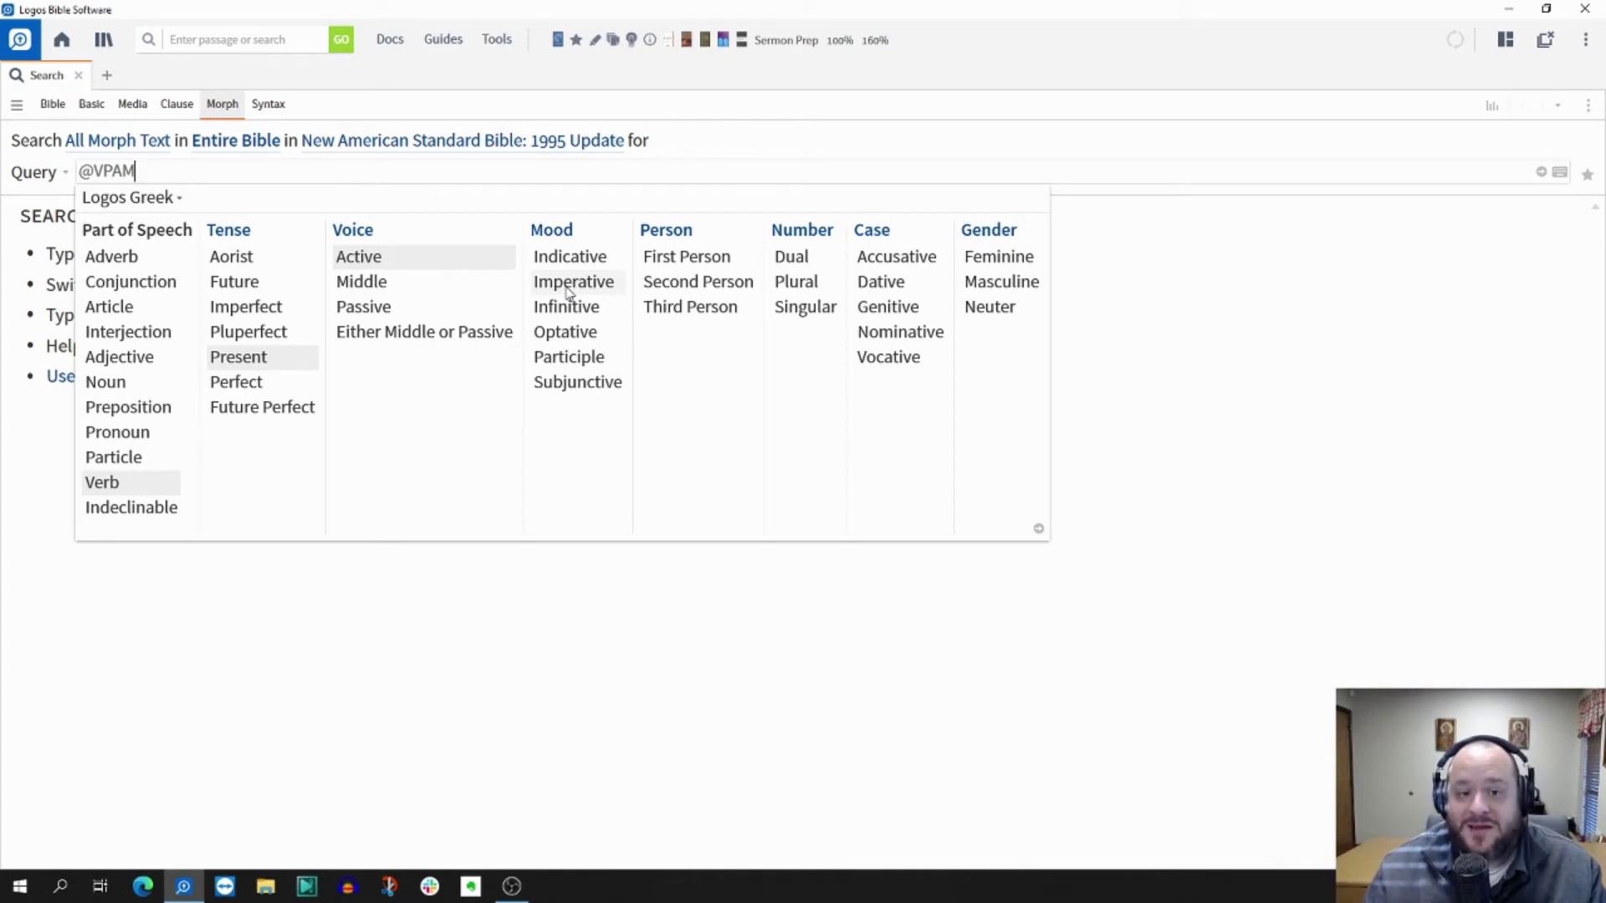
{"action": "key", "text": "Return"}
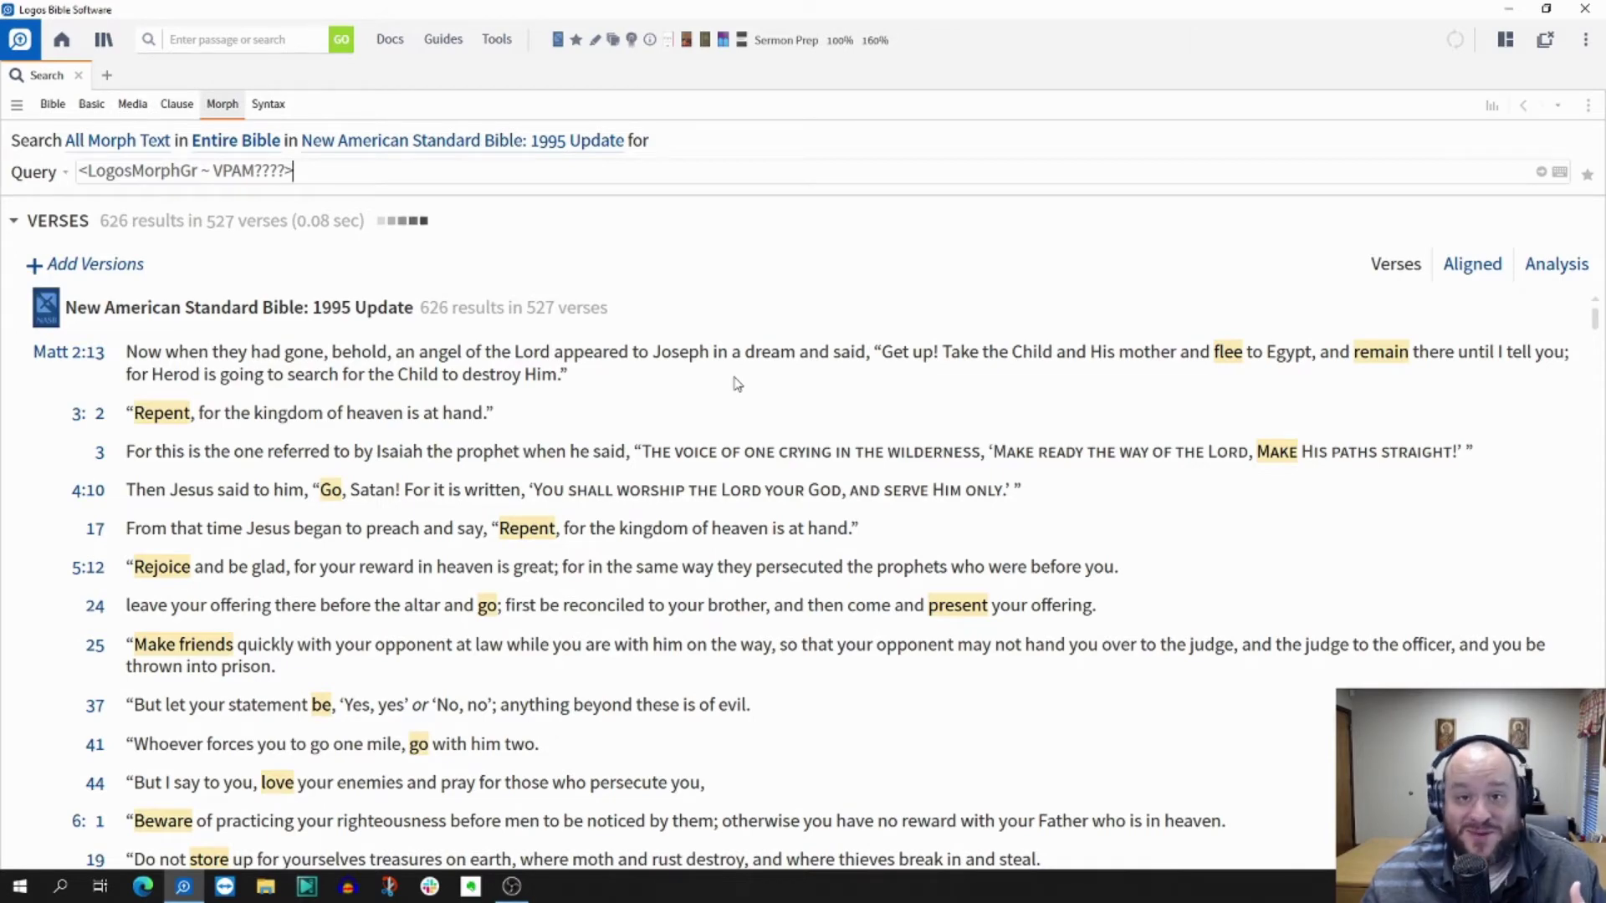
Scroll through the 626 highlighted VPAM results from Matthew 2:13, then back up.
{"action": "scroll", "coordinate": [815, 448], "scroll_direction": "down", "scroll_amount": 6}
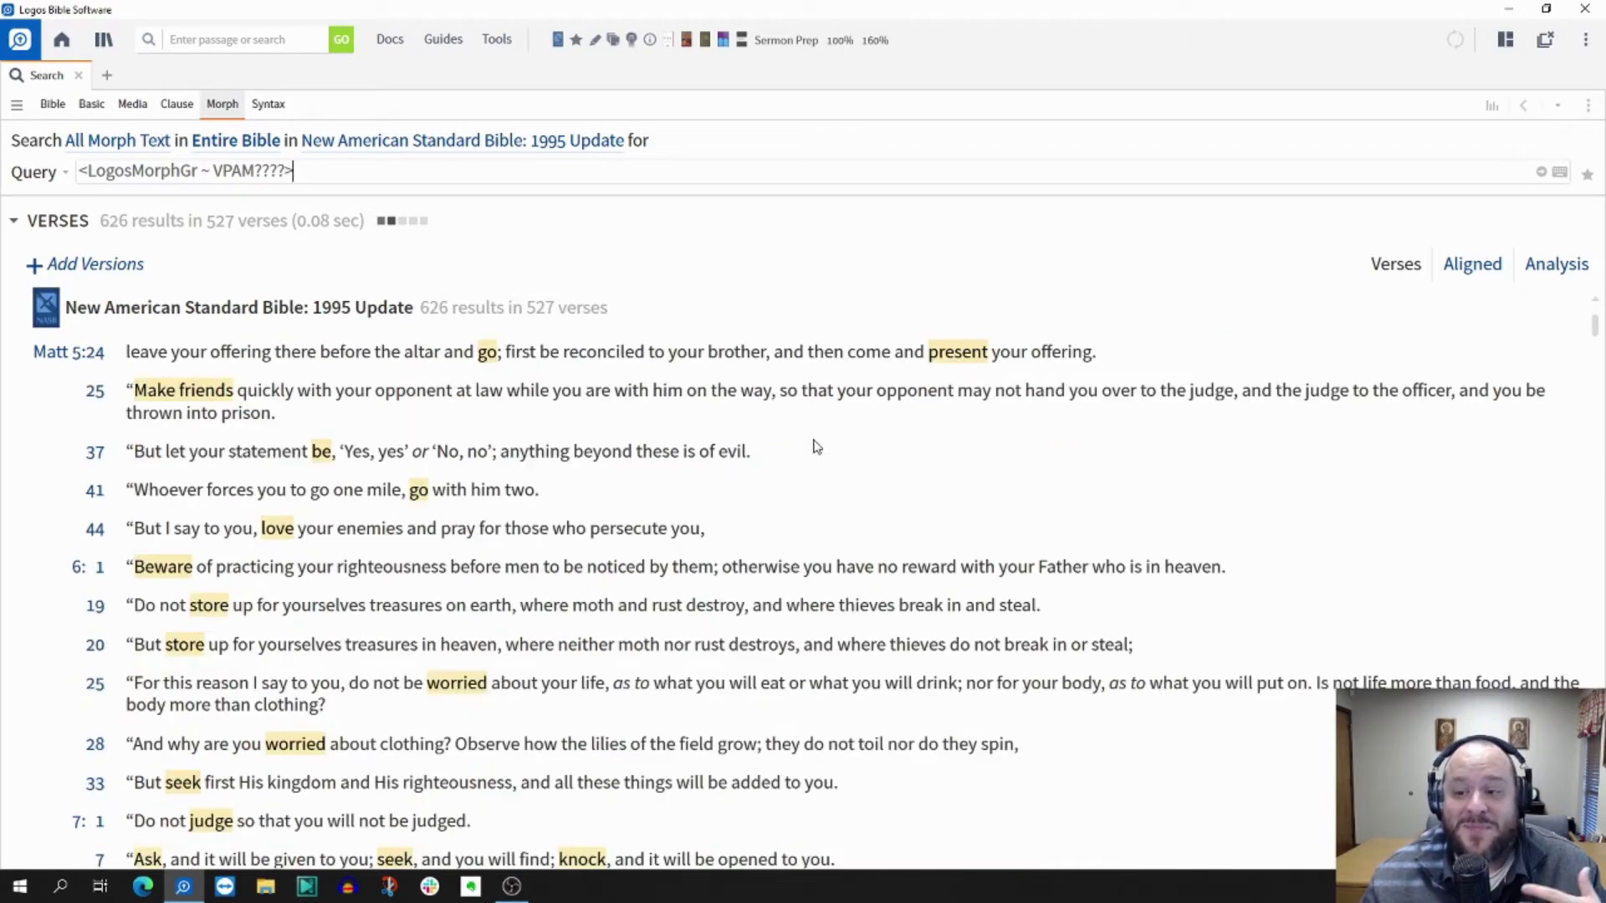
{"action": "scroll", "coordinate": [815, 447], "scroll_direction": "down", "scroll_amount": 3}
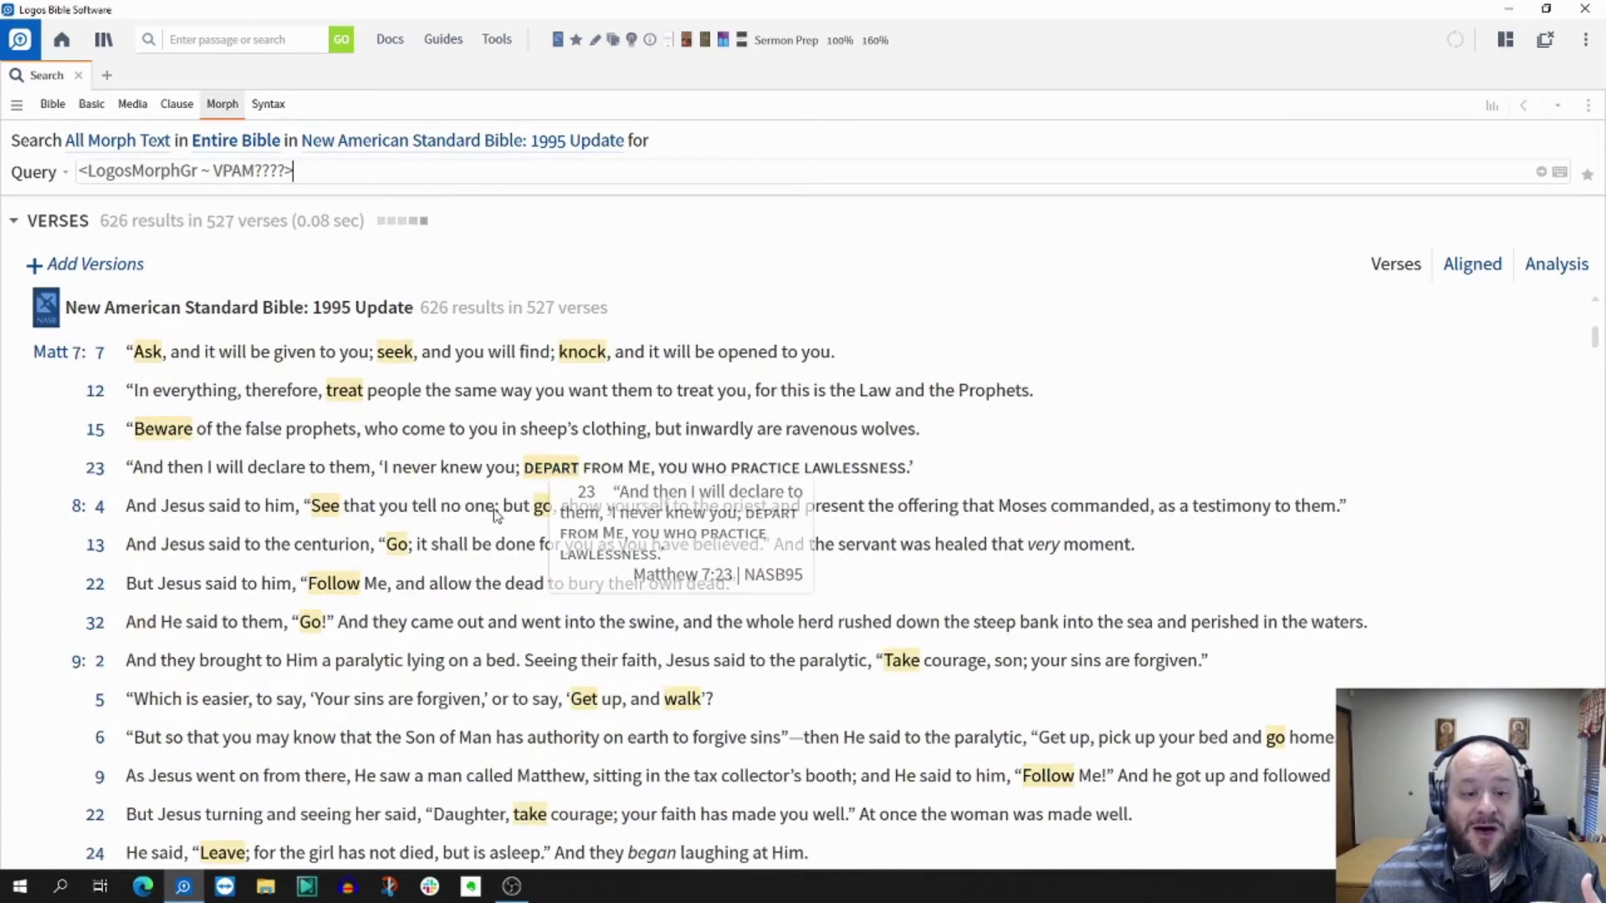
{"action": "mouse_move", "coordinate": [325, 508]}
{"action": "scroll", "coordinate": [308, 645], "scroll_direction": "down", "scroll_amount": 6}
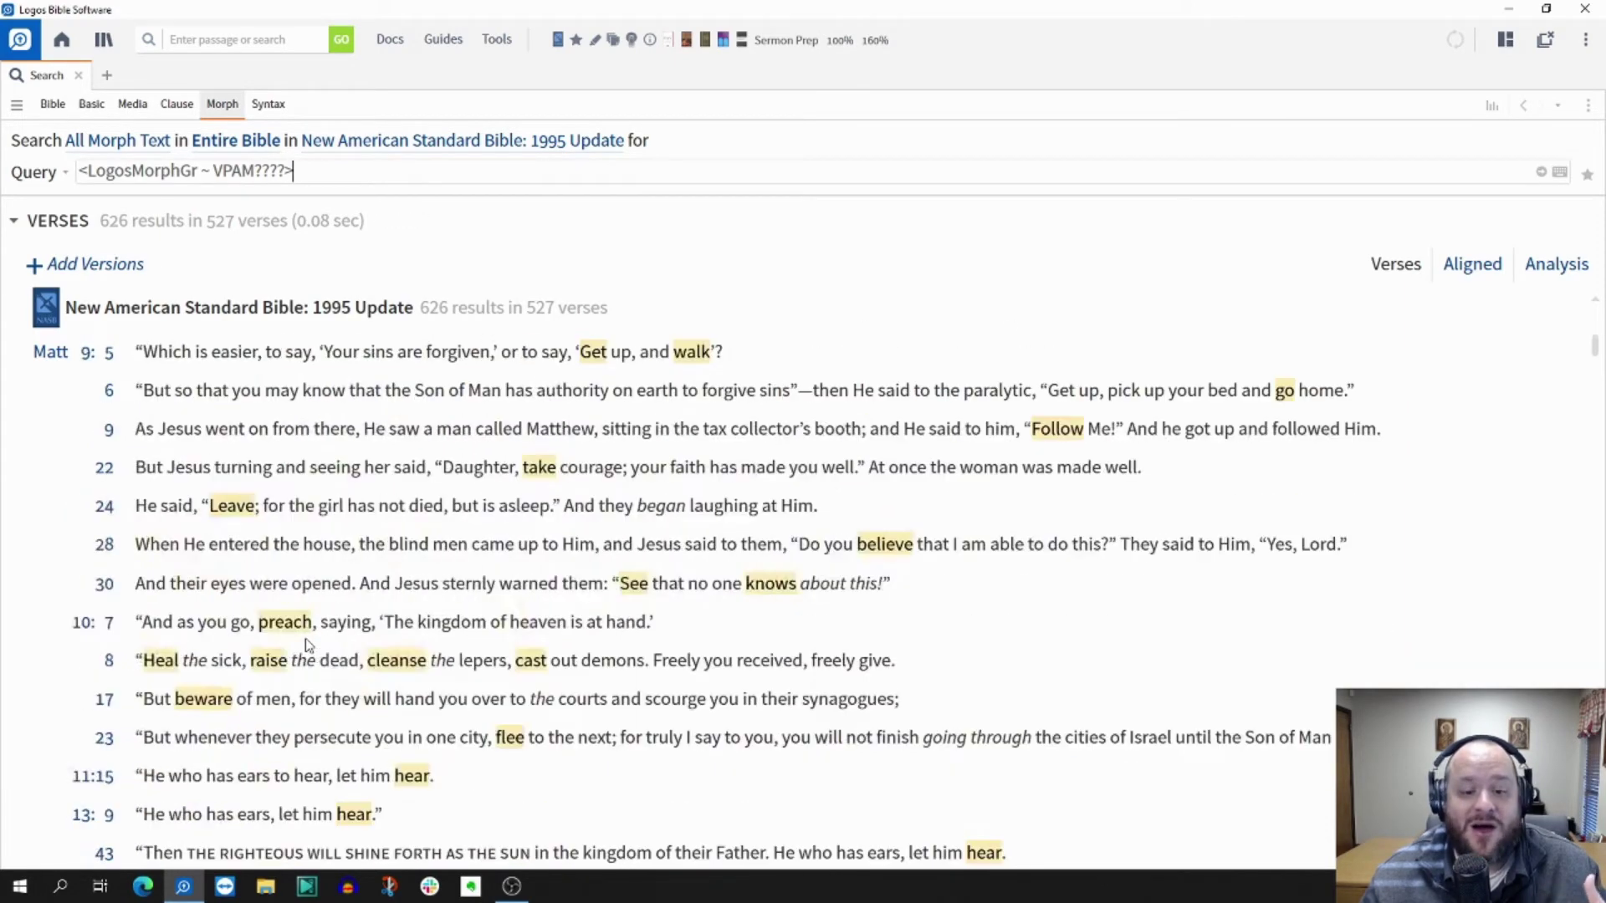
{"action": "scroll", "coordinate": [309, 644], "scroll_direction": "down", "scroll_amount": 5}
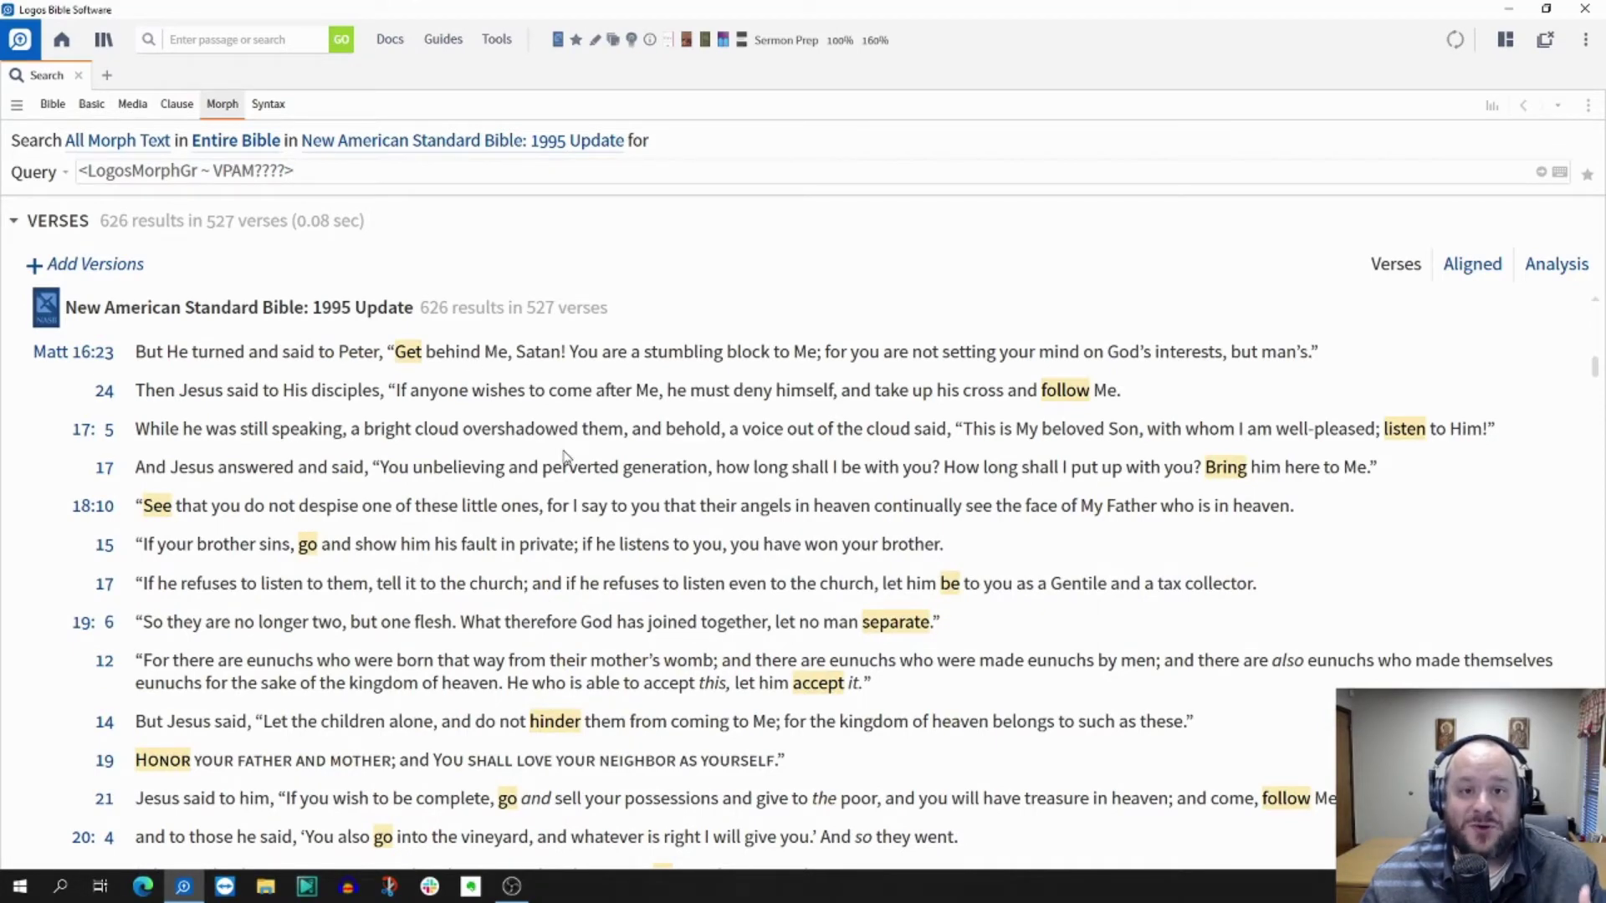
{"action": "scroll", "coordinate": [736, 322], "scroll_direction": "up", "scroll_amount": 10}
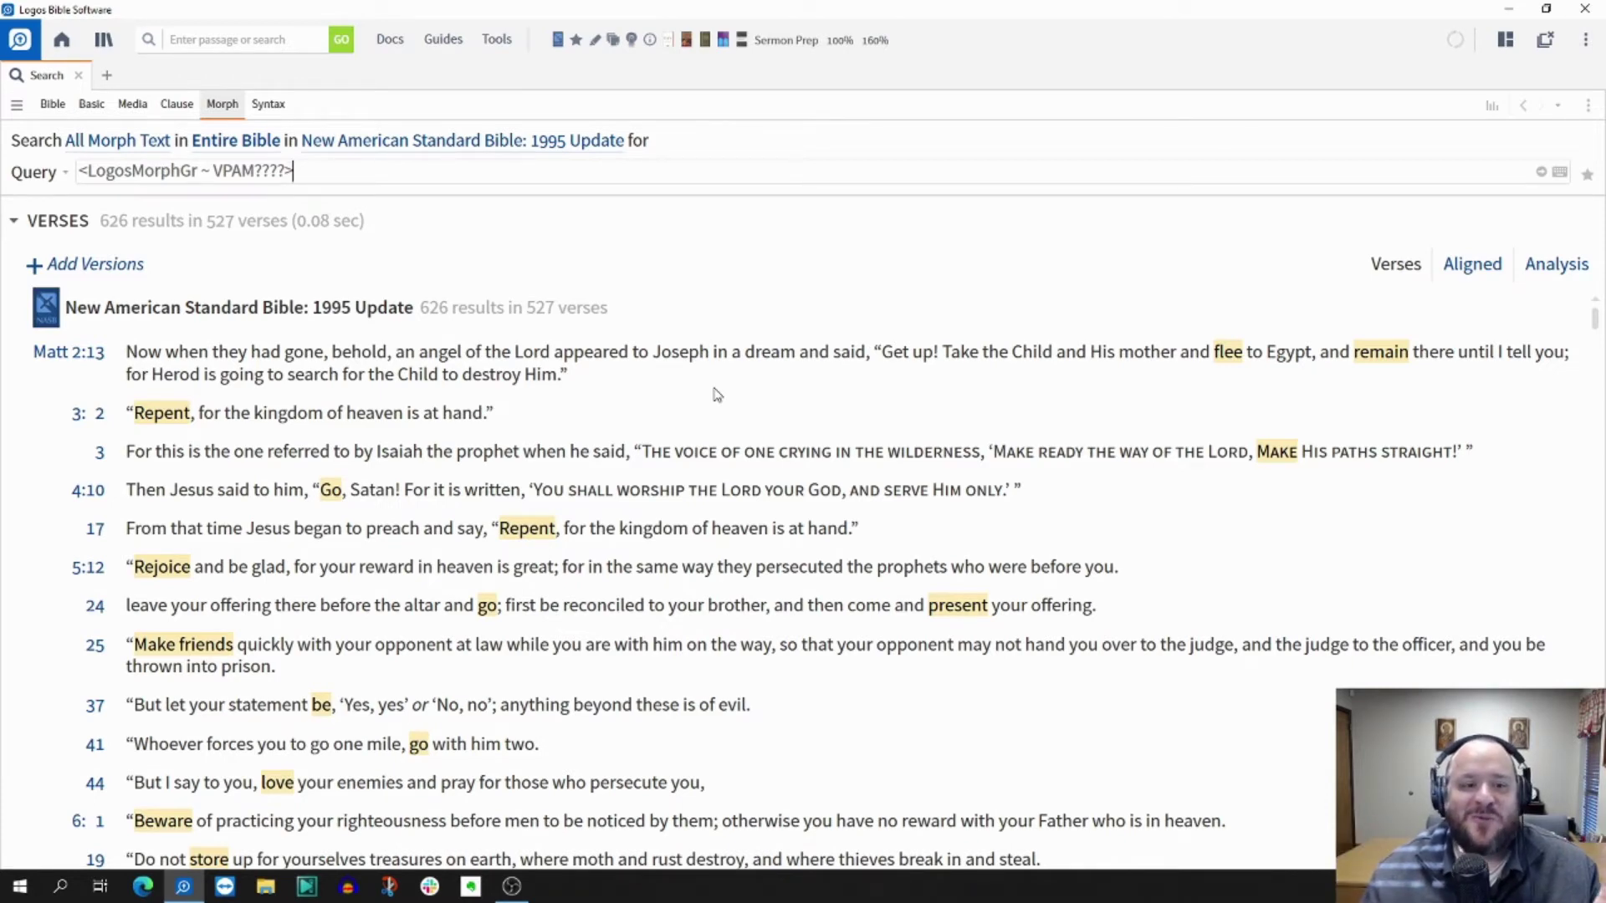
Save the VPAM search as a new Visual Filter from the panel menu.
{"action": "left_click", "coordinate": [1587, 105]}
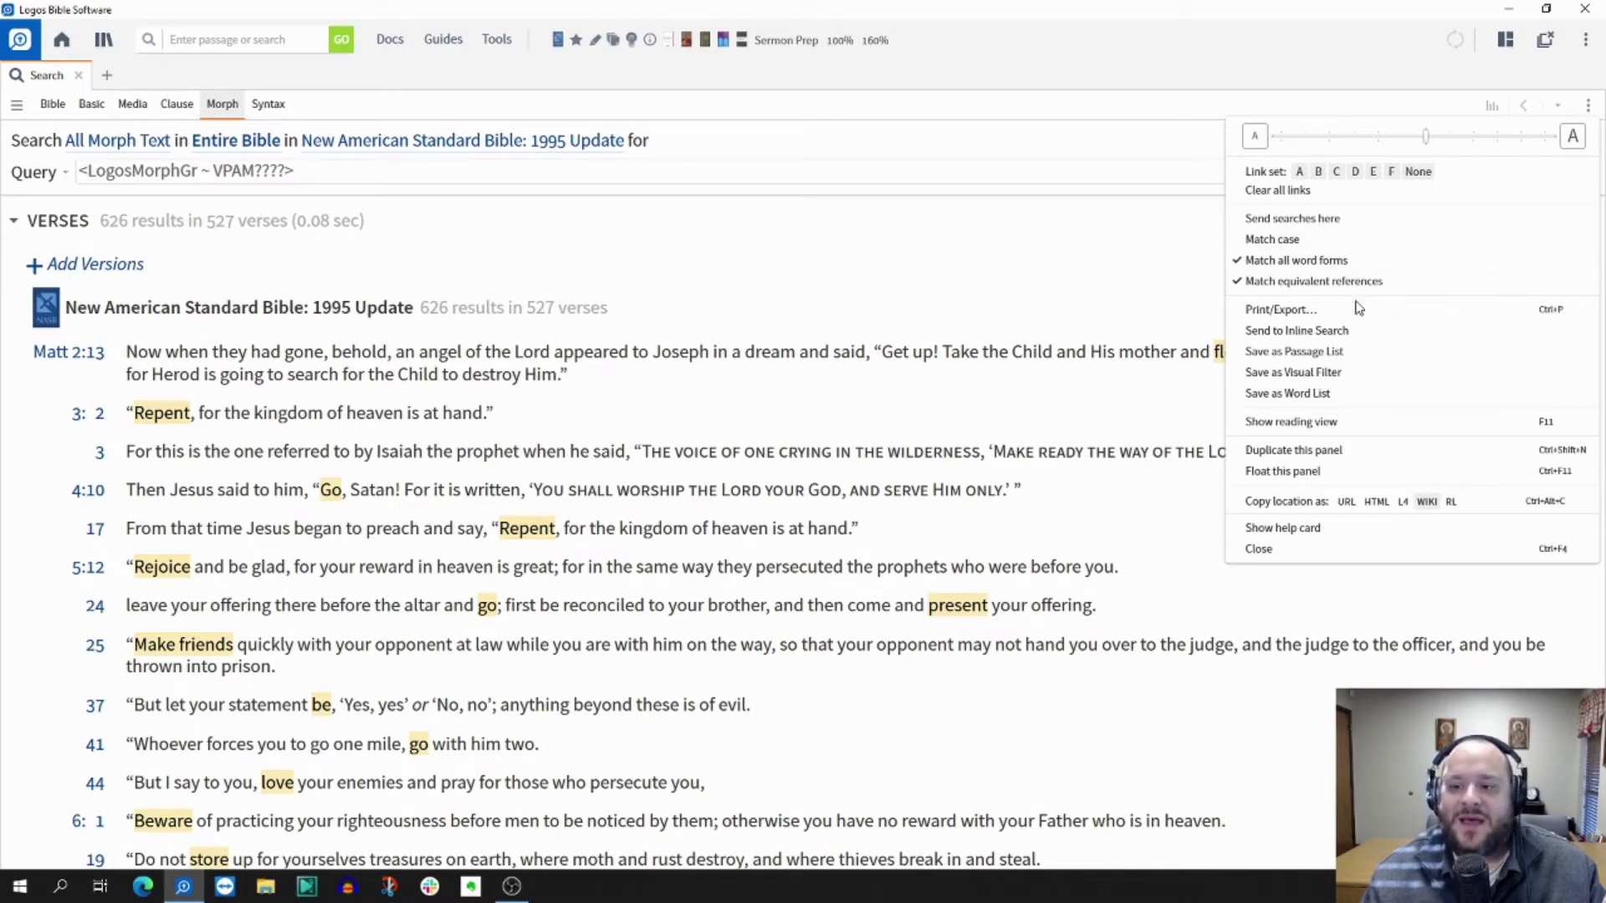
{"action": "left_click", "coordinate": [1329, 374]}
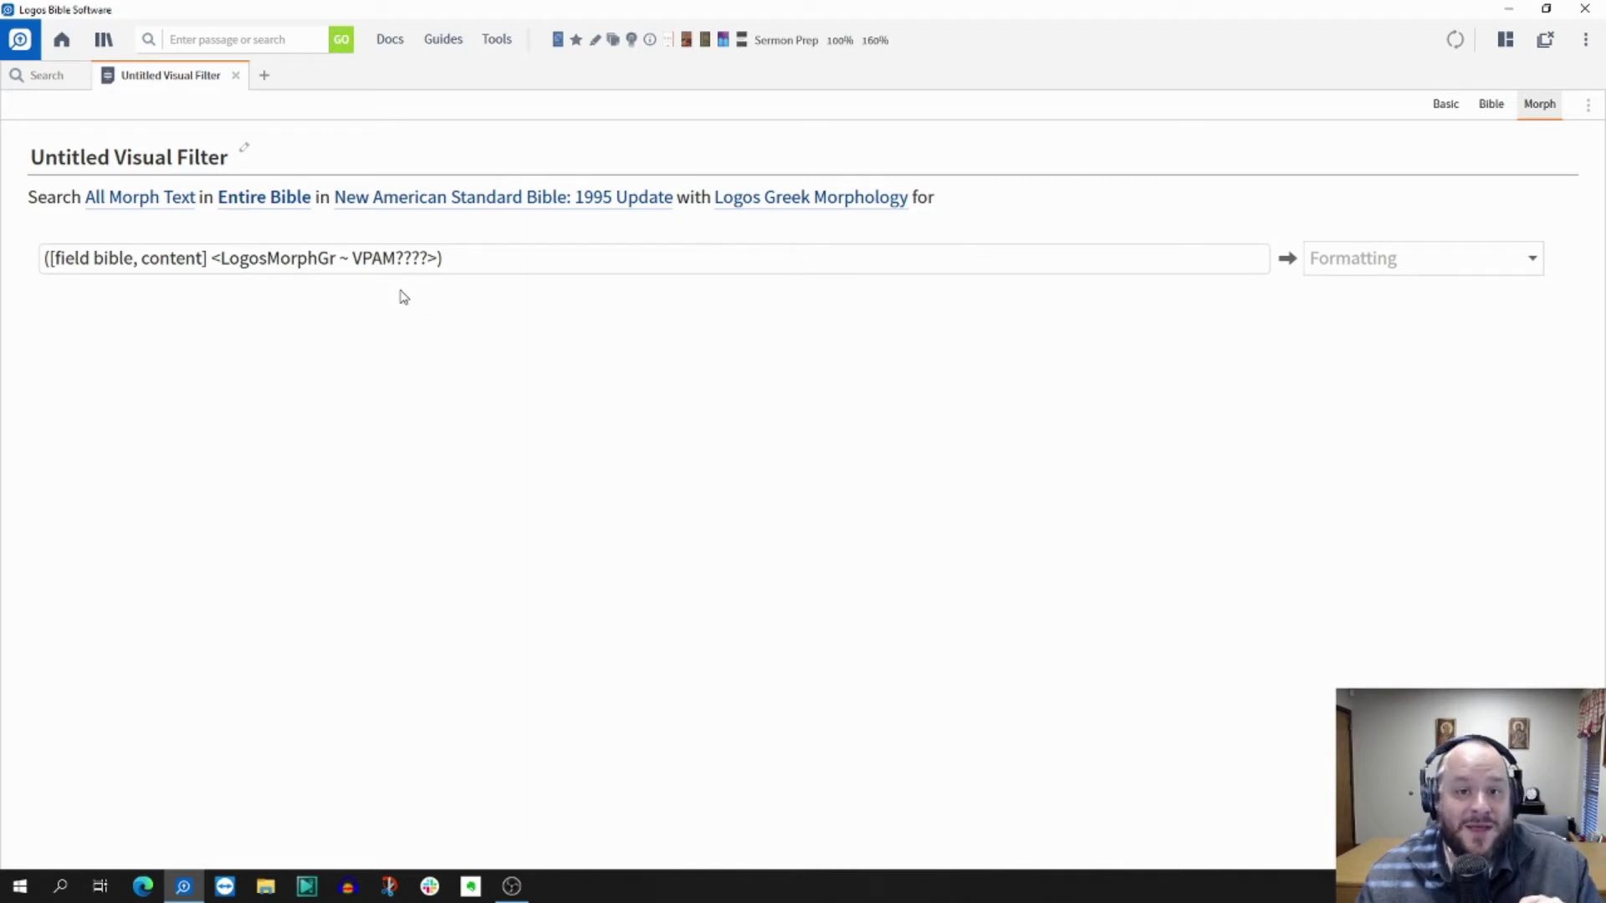
{"action": "left_click", "coordinate": [398, 48]}
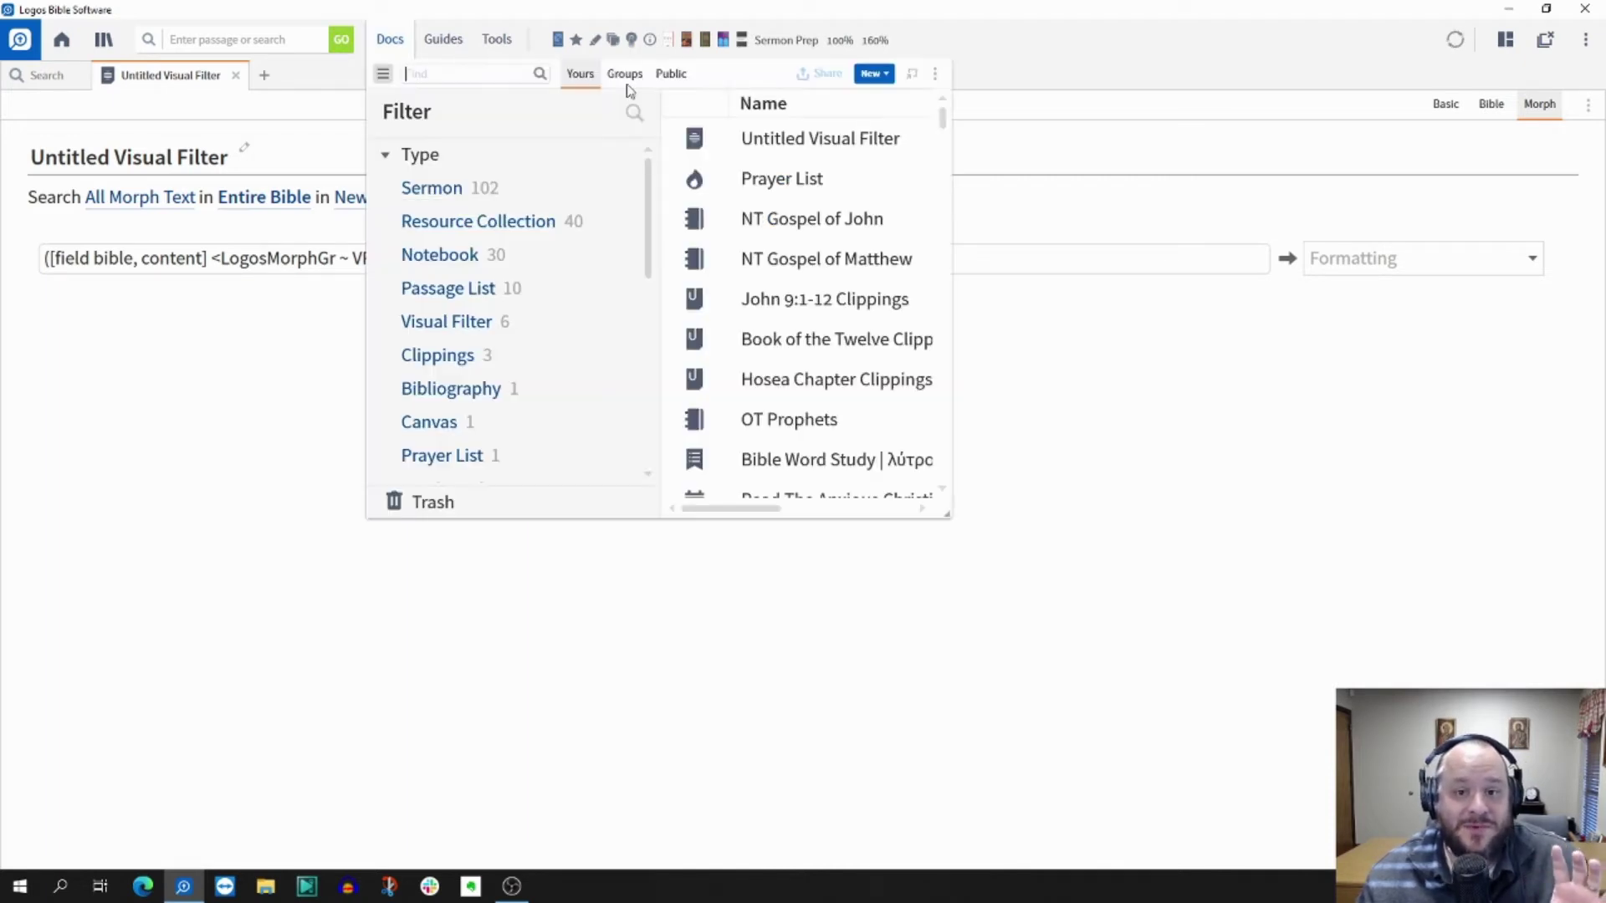
{"action": "left_click", "coordinate": [874, 73]}
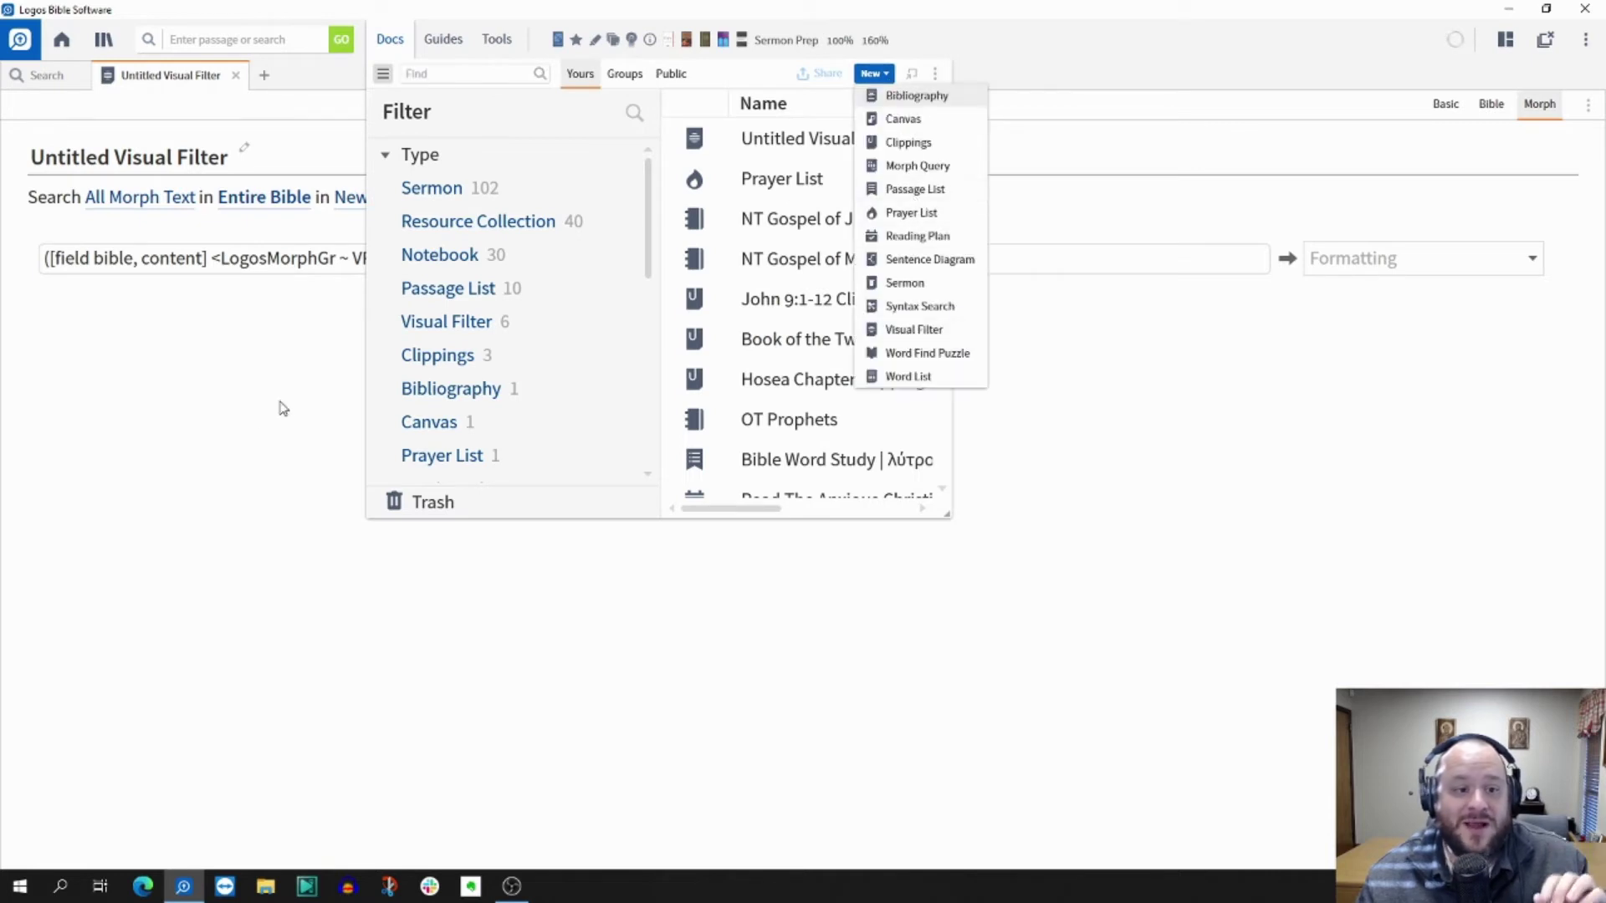
{"action": "left_click", "coordinate": [251, 419]}
{"action": "left_click", "coordinate": [249, 422]}
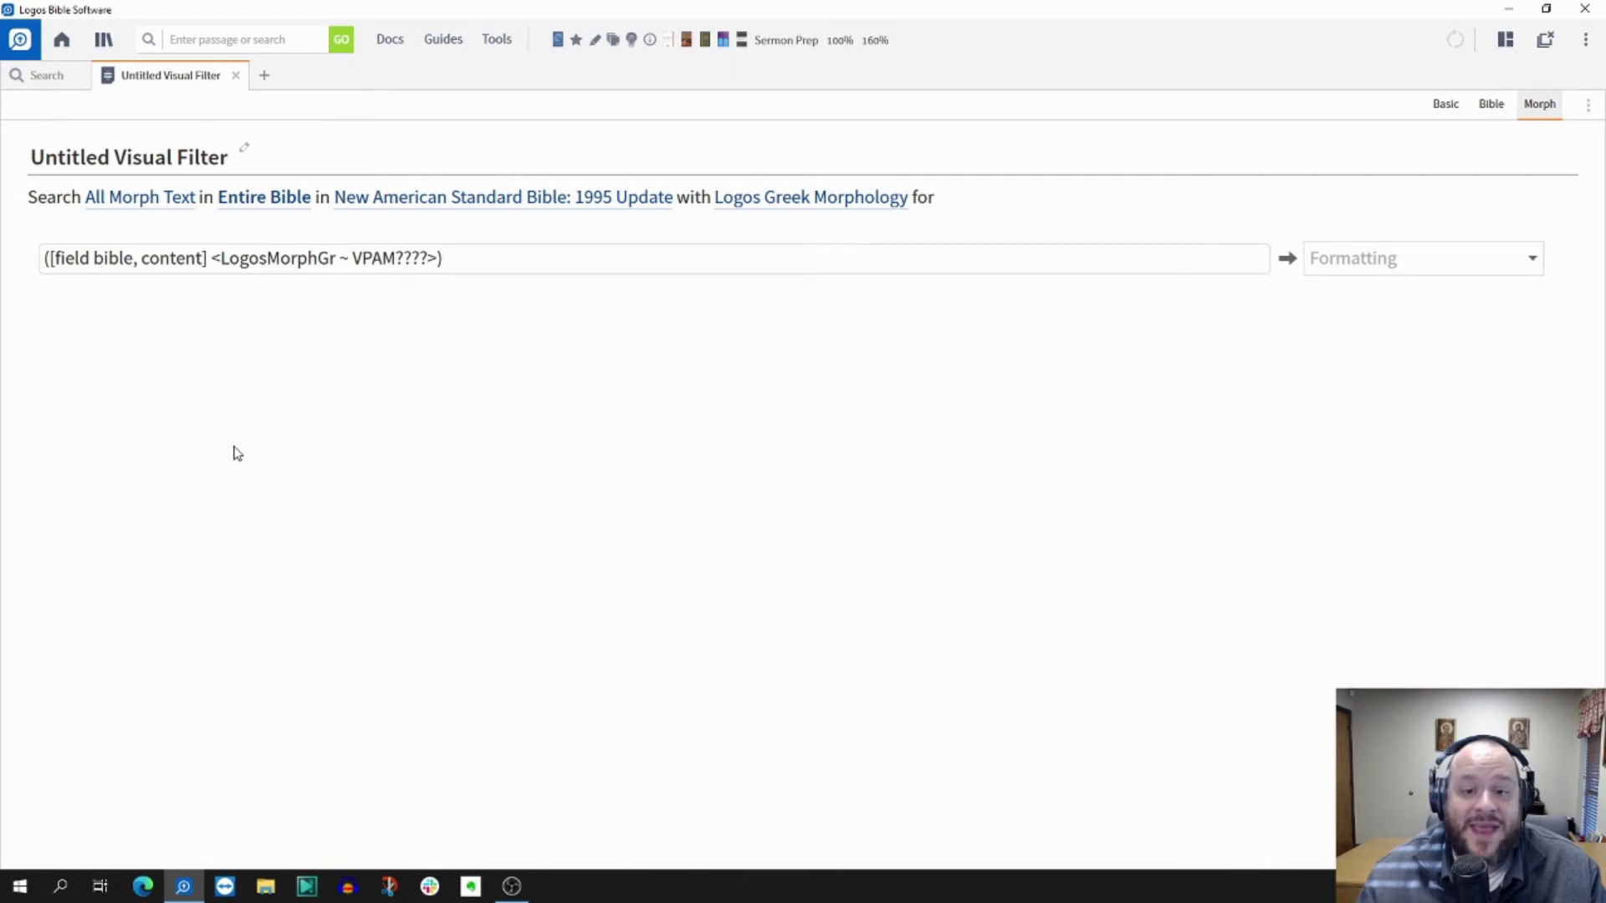
Give the VPAM???? filter query Color Box formatting.
{"action": "left_click", "coordinate": [1427, 272]}
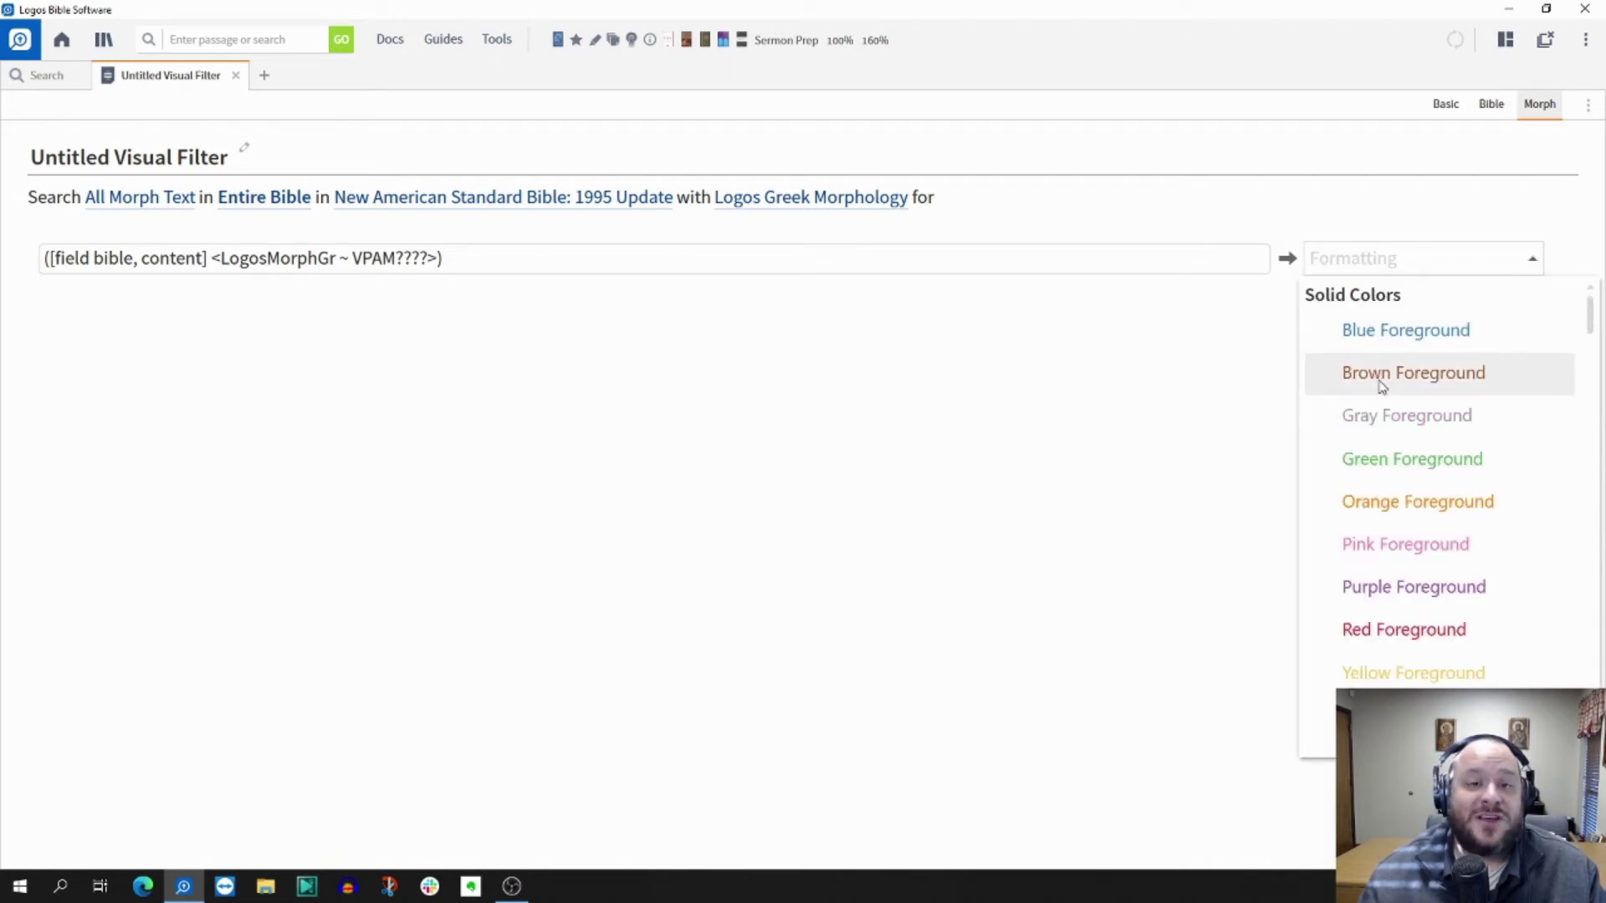
{"action": "scroll", "coordinate": [1381, 387], "scroll_direction": "down", "scroll_amount": 10}
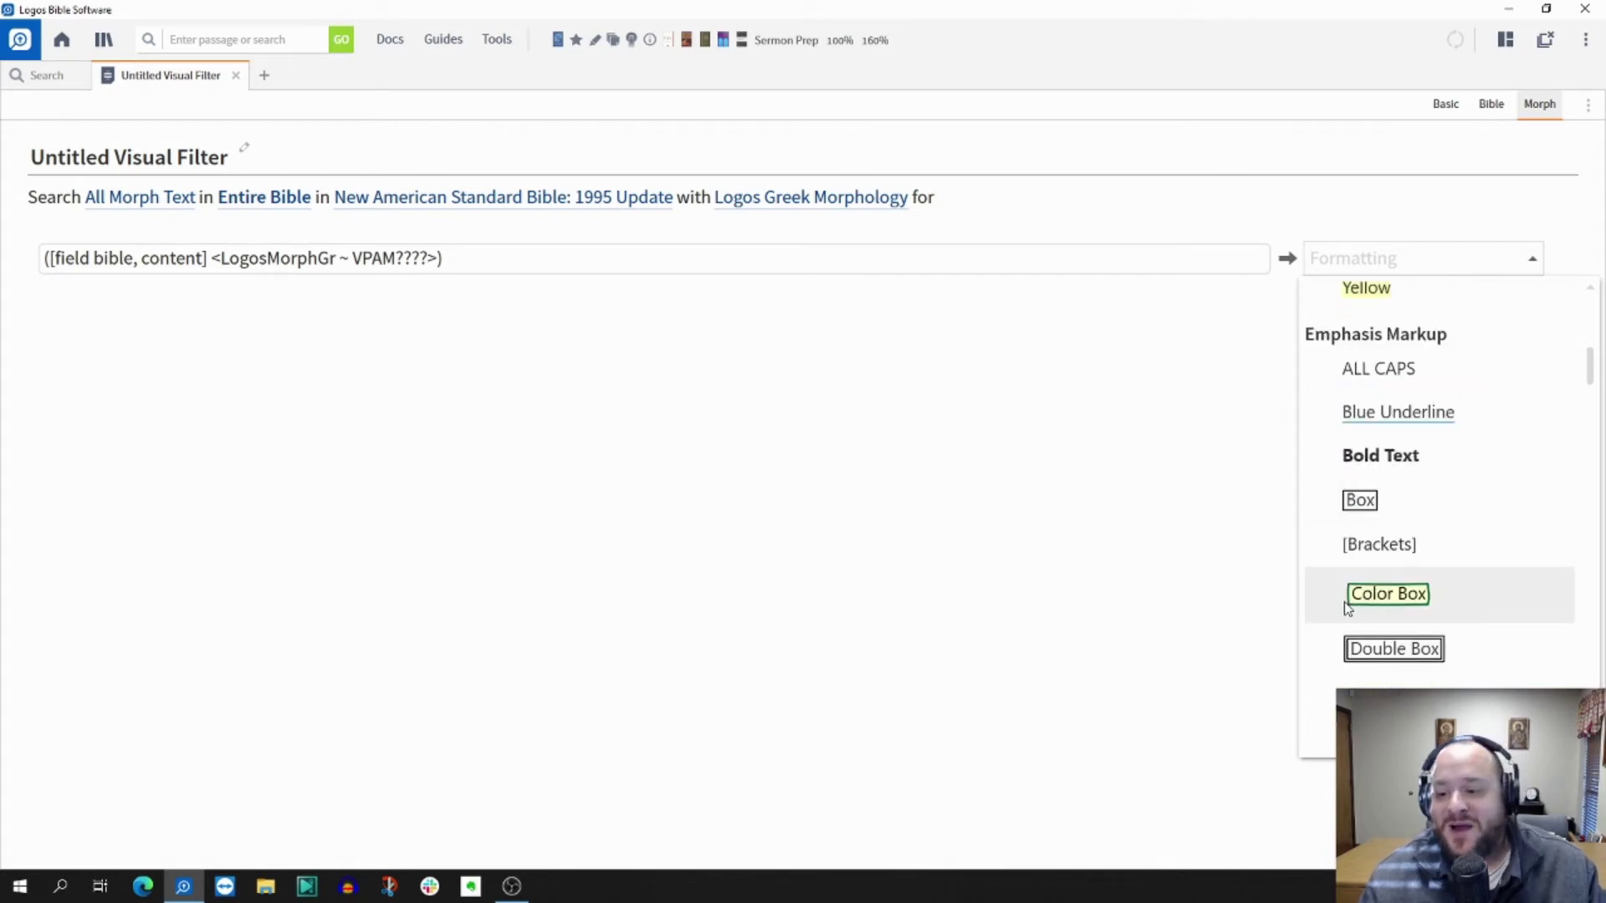
{"action": "left_click", "coordinate": [1437, 605]}
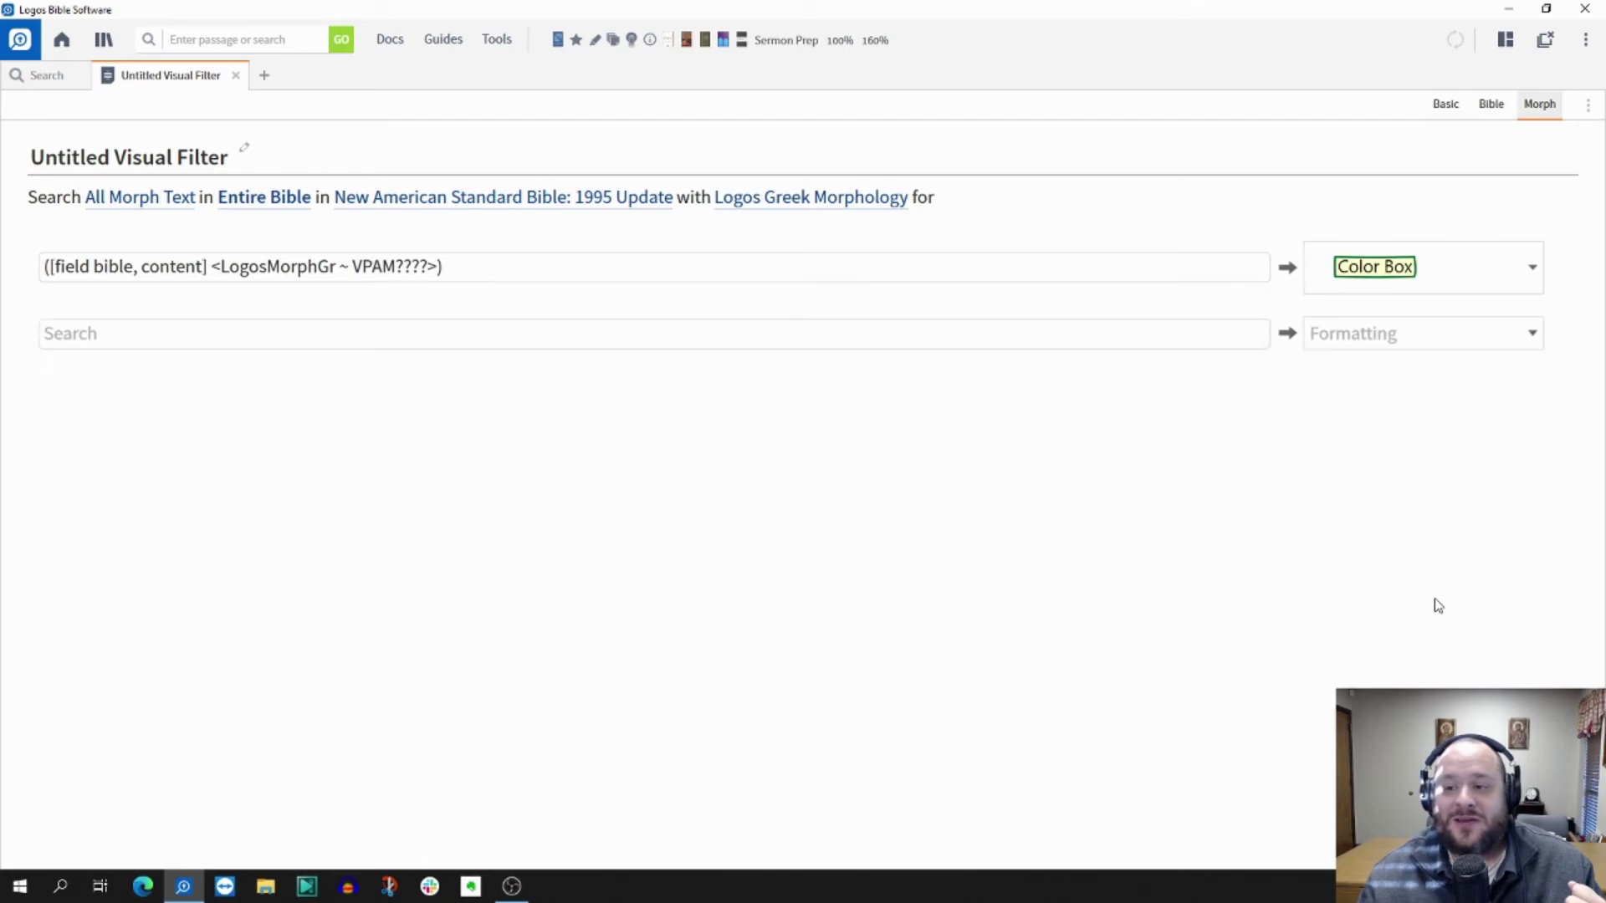
Open NASB95 at John 14 to see imperatives like 'Believe' in color boxes.
{"action": "left_click", "coordinate": [559, 42]}
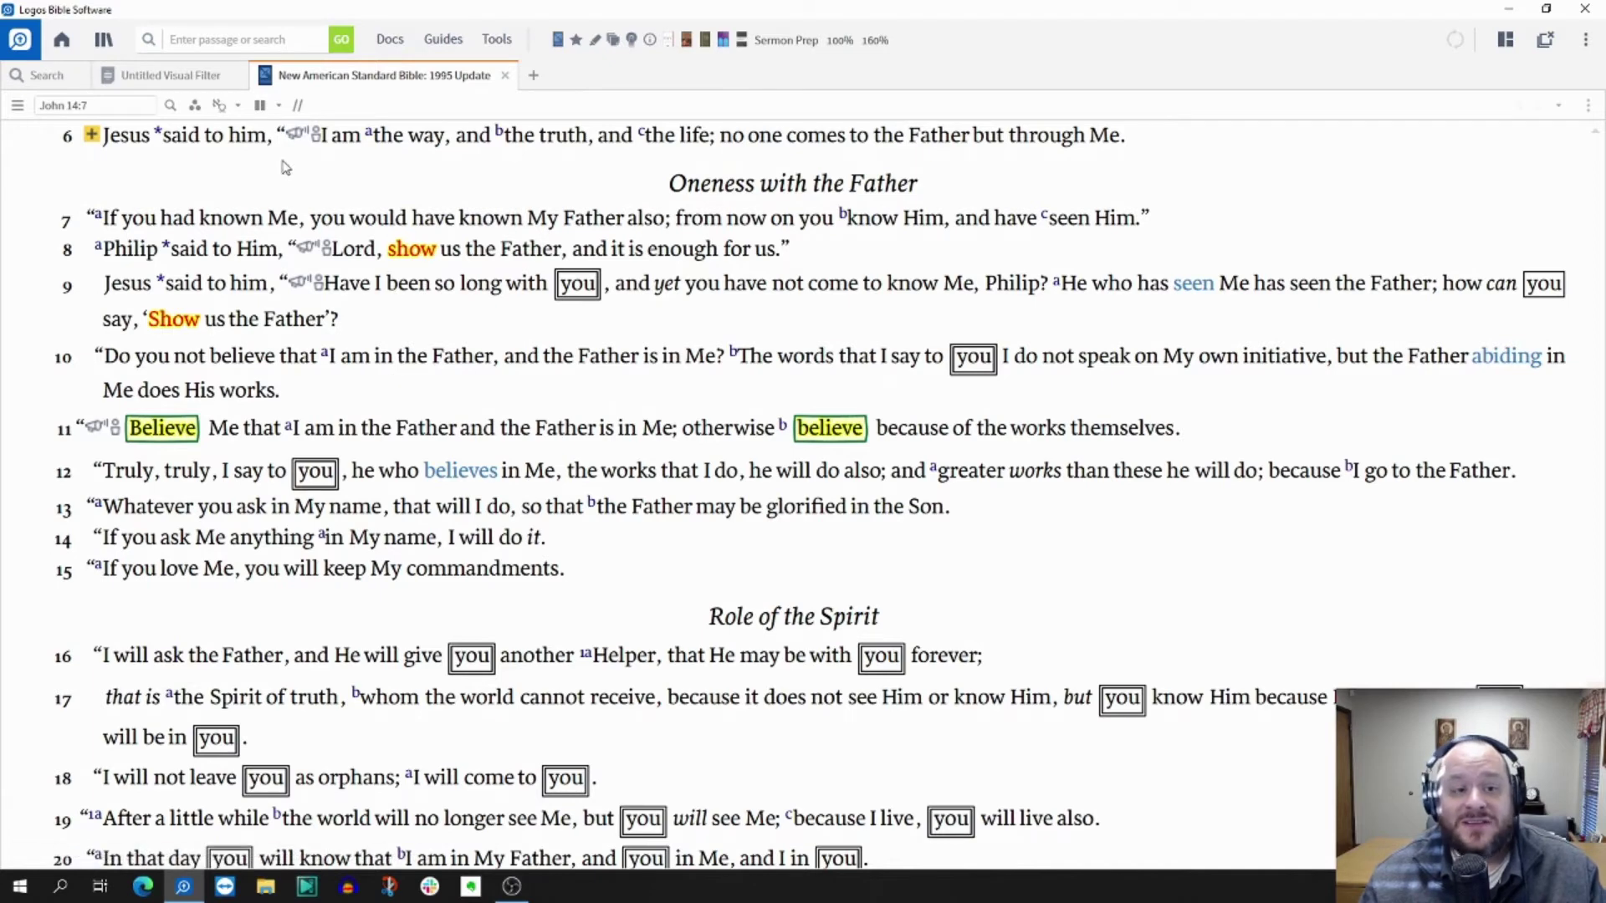
Reopen the Untitled Visual Filter from the Bible's Visual Filters list.
{"action": "left_click", "coordinate": [194, 109]}
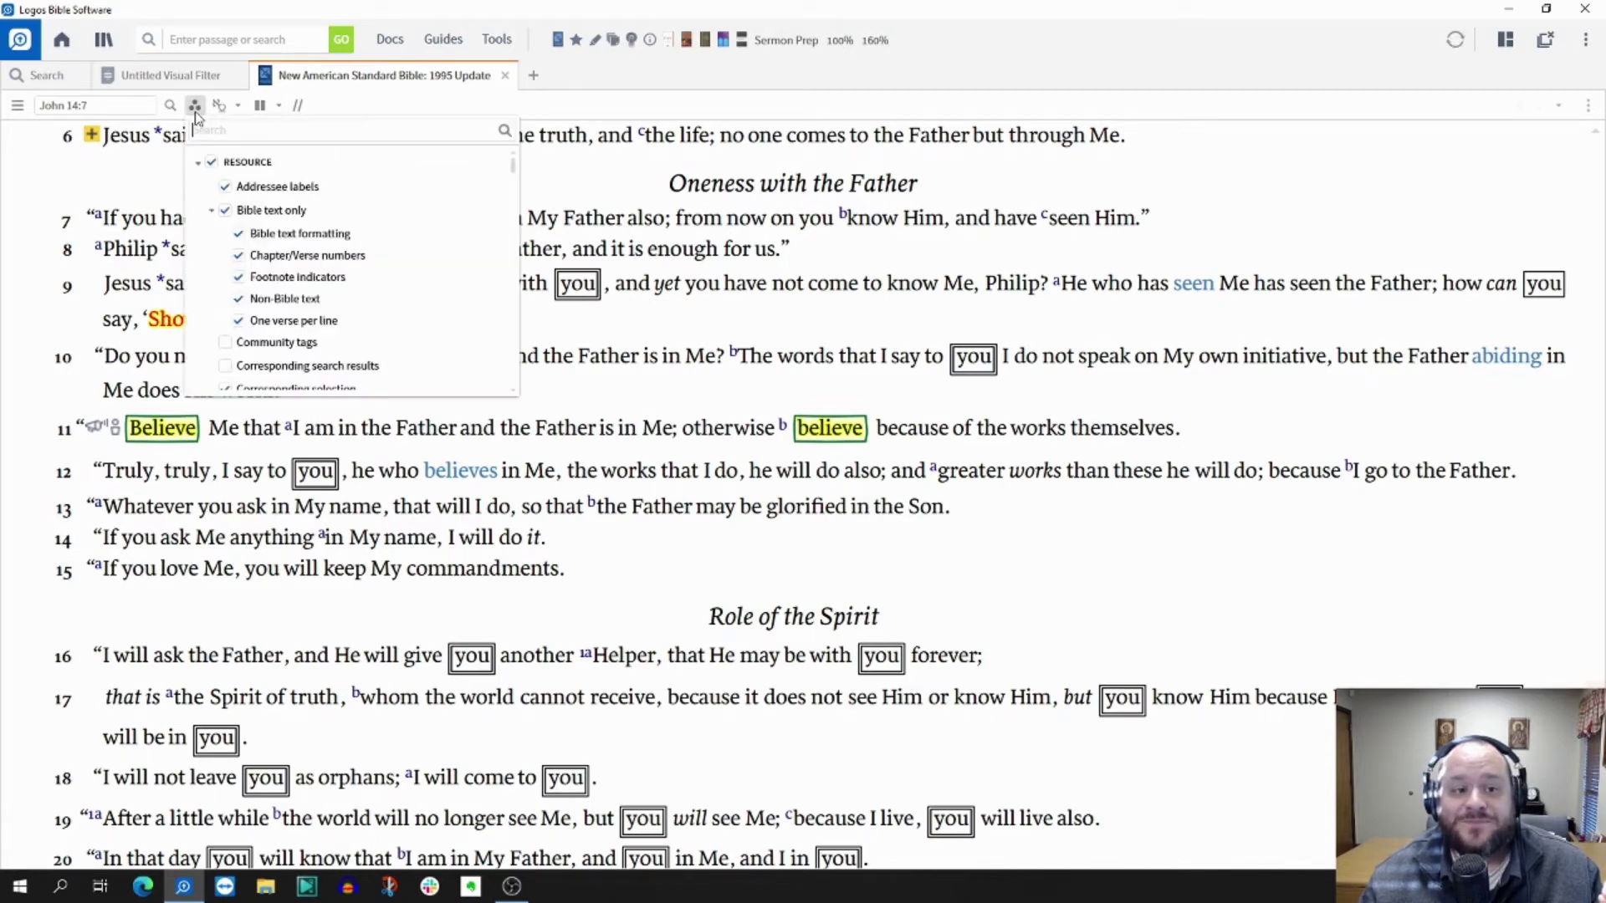
{"action": "scroll", "coordinate": [274, 234], "scroll_direction": "down", "scroll_amount": 3}
{"action": "scroll", "coordinate": [274, 234], "scroll_direction": "down", "scroll_amount": 5}
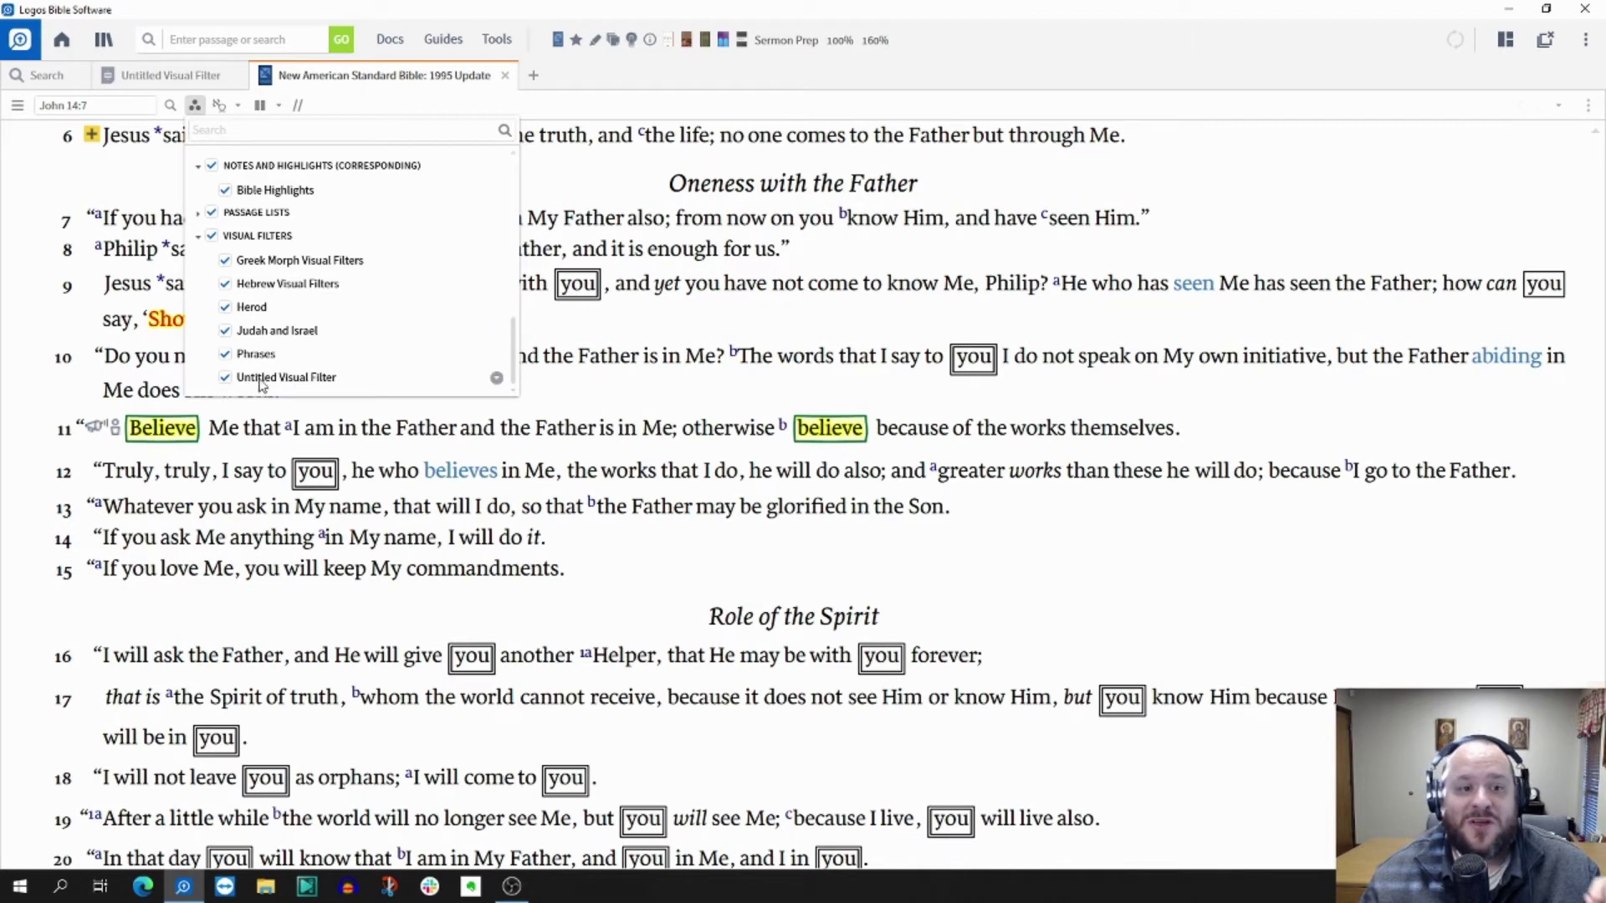
{"action": "left_click", "coordinate": [167, 77]}
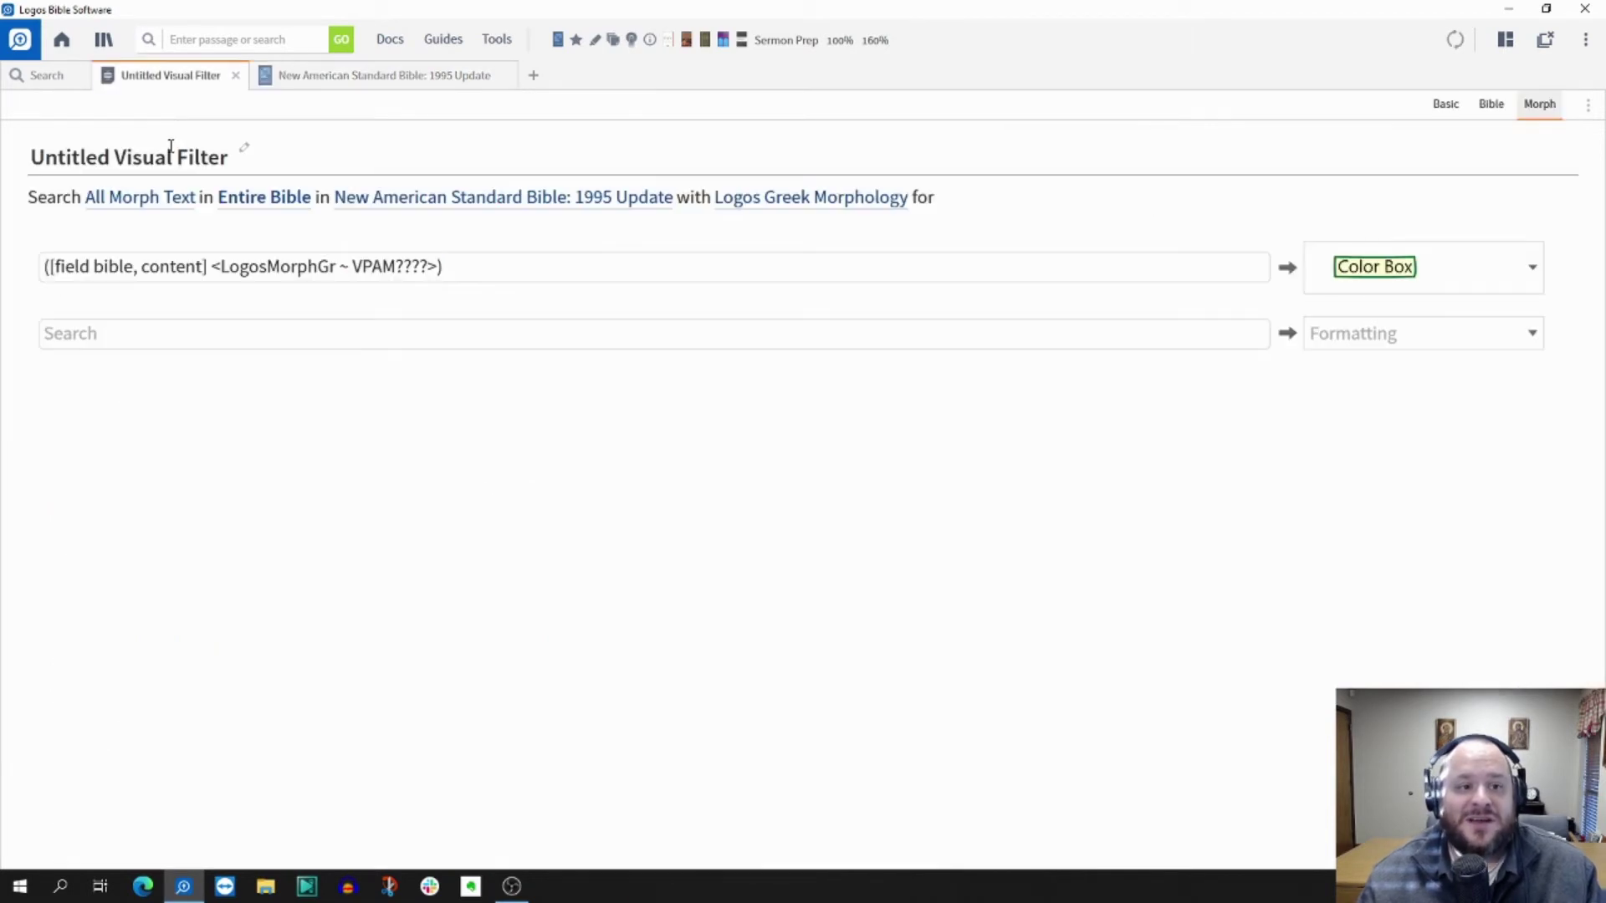
Rename the filter to 'VPAM in NT' and return to the NASB95 text.
{"action": "left_click", "coordinate": [150, 159]}
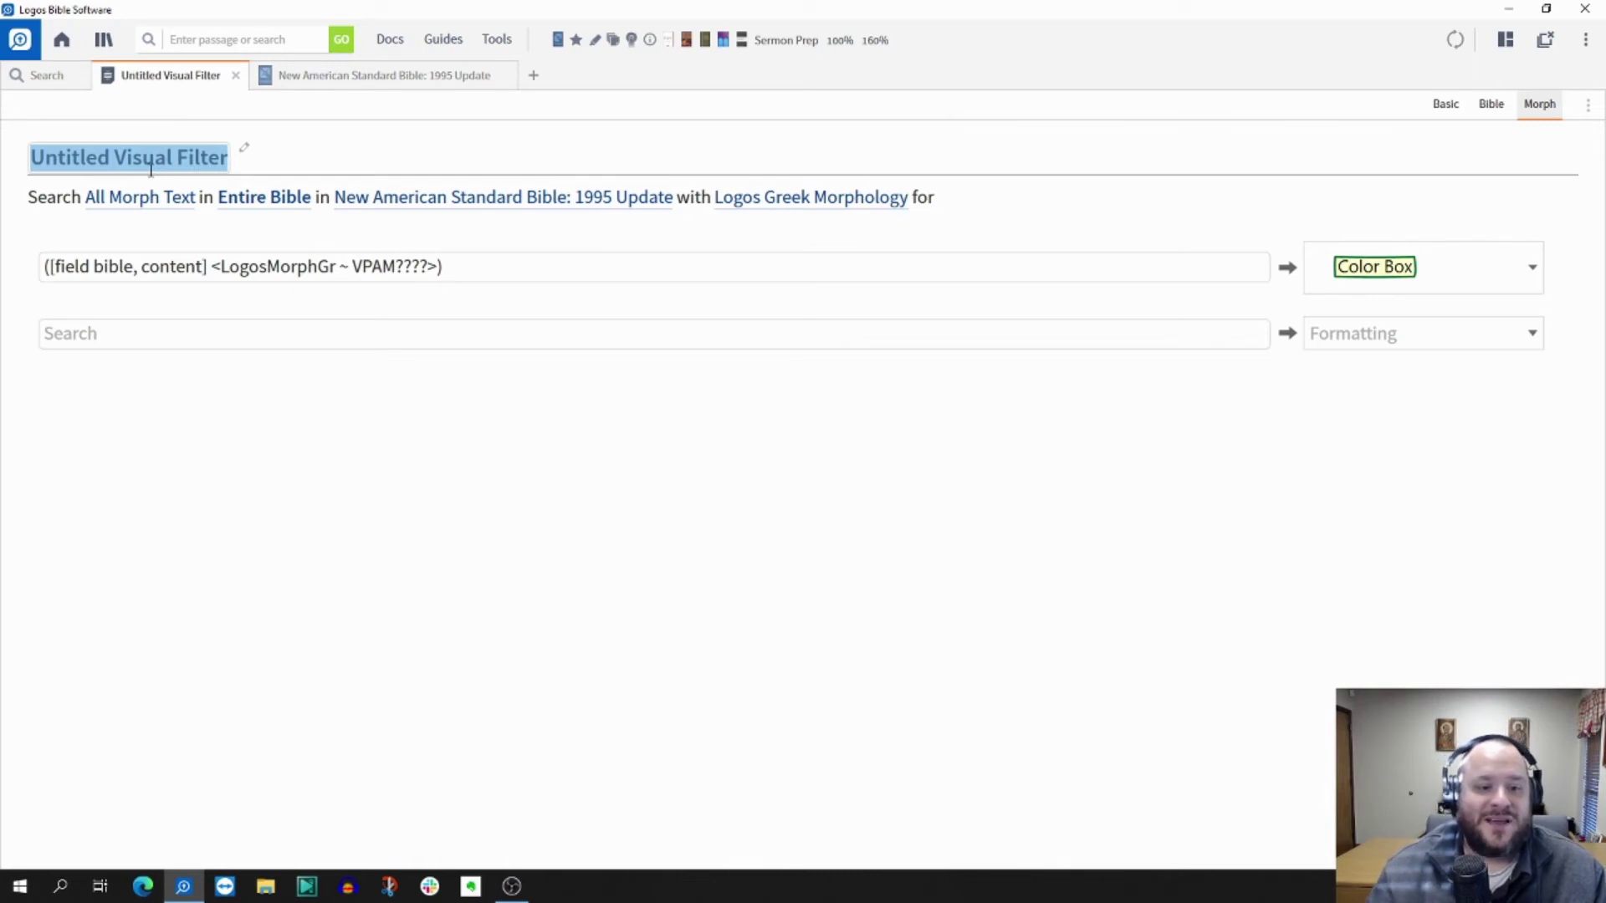
{"action": "type", "text": "VPAM in NT"}
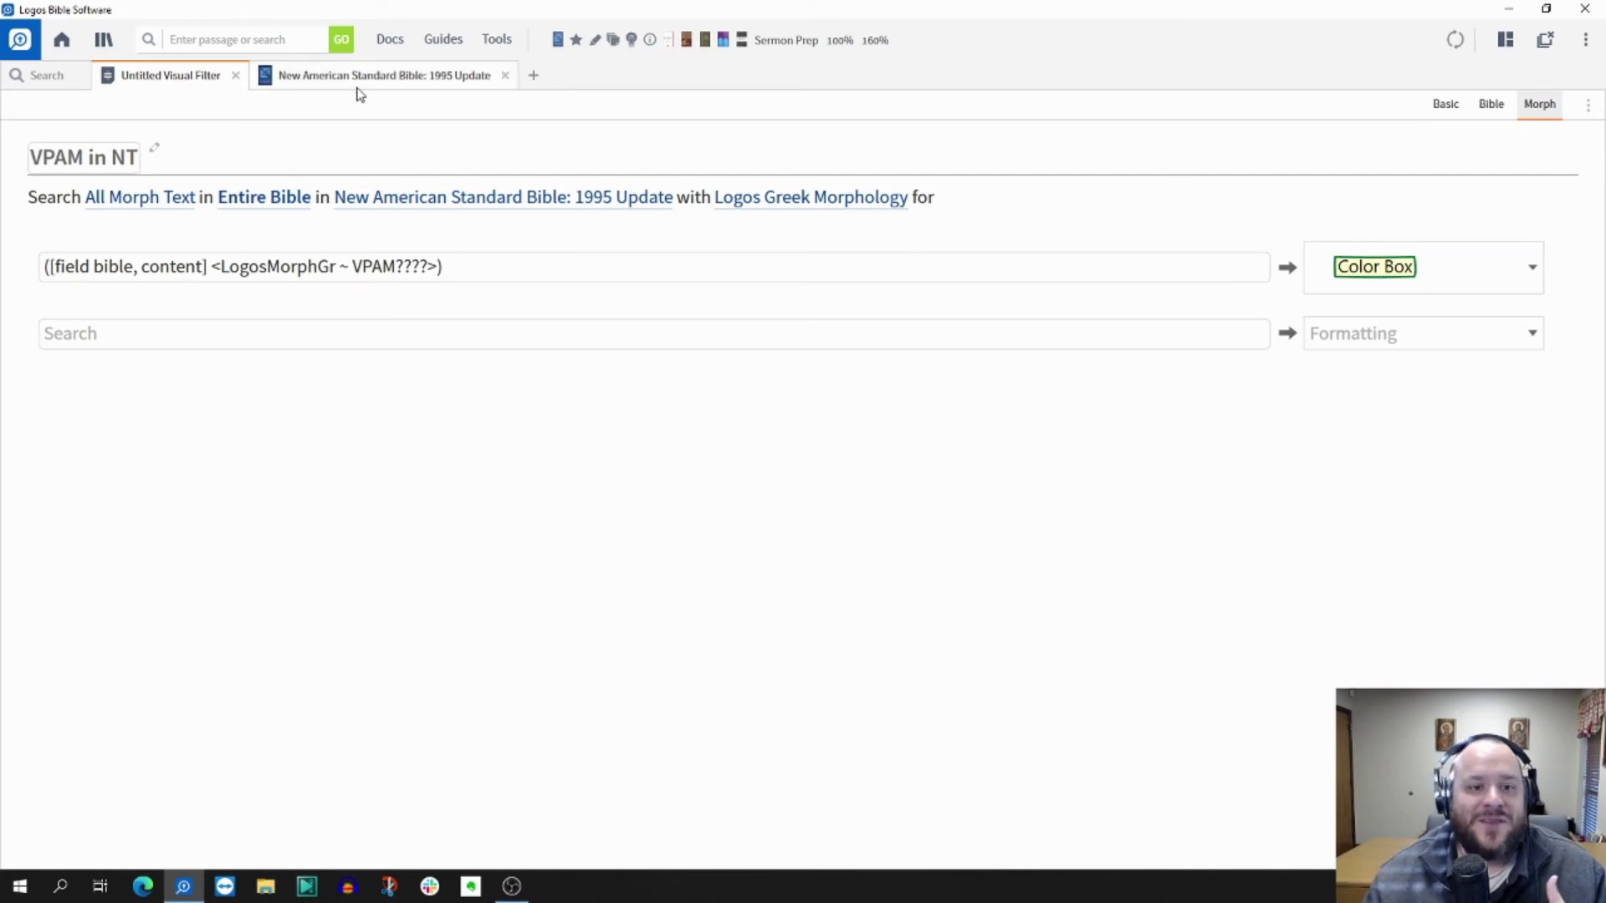
{"action": "left_click", "coordinate": [220, 77]}
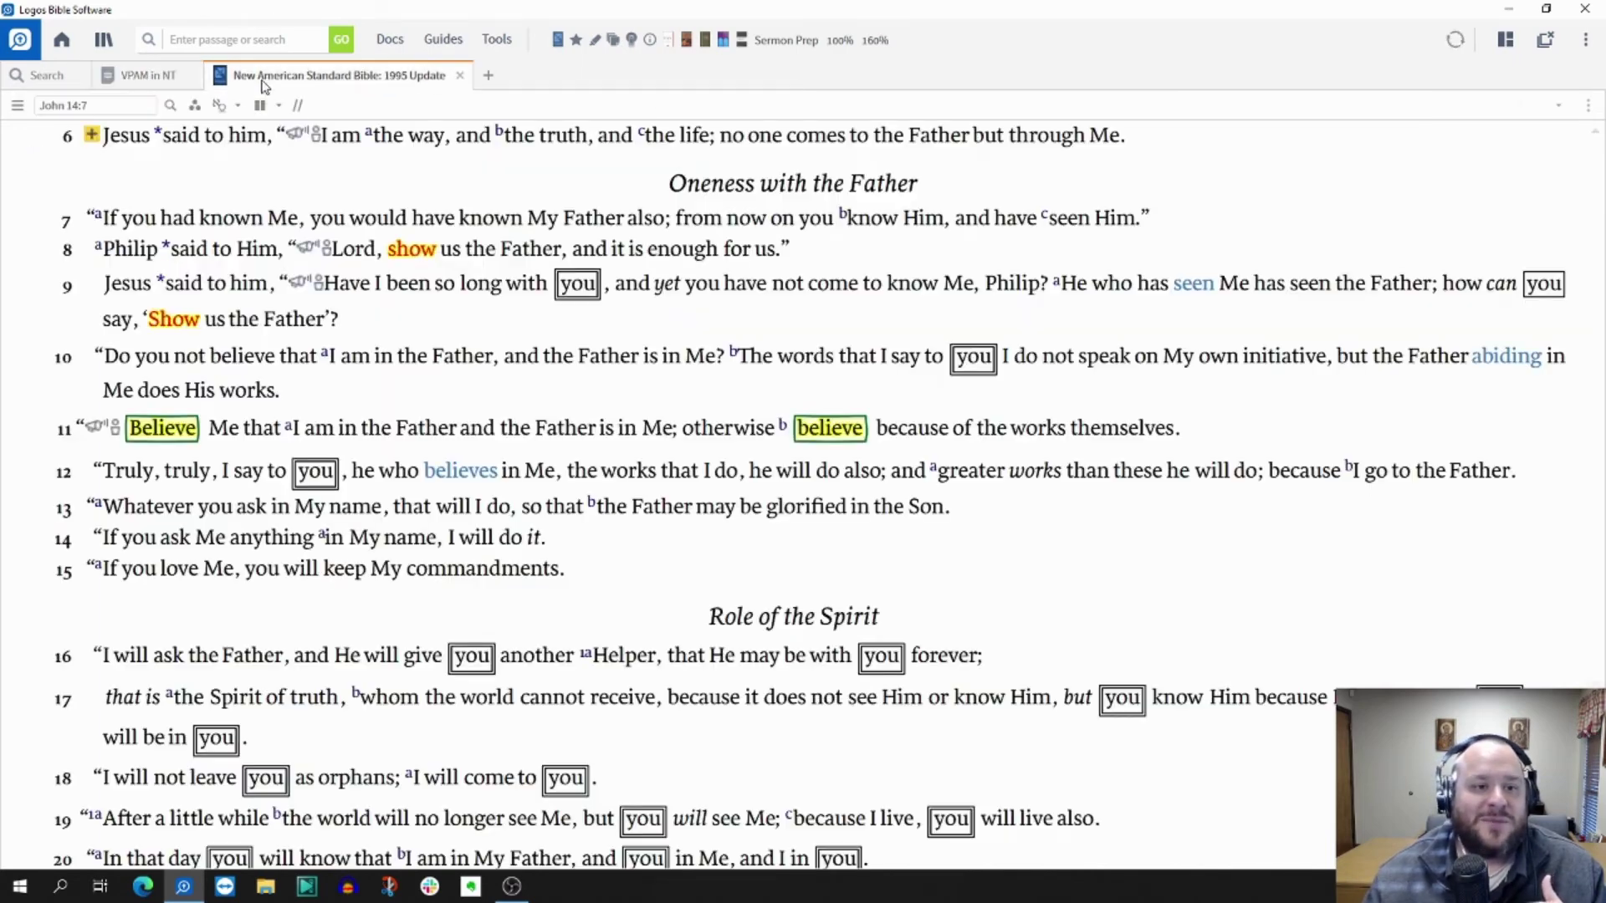
{"action": "left_click", "coordinate": [194, 105]}
{"action": "scroll", "coordinate": [339, 377], "scroll_direction": "down", "scroll_amount": 3}
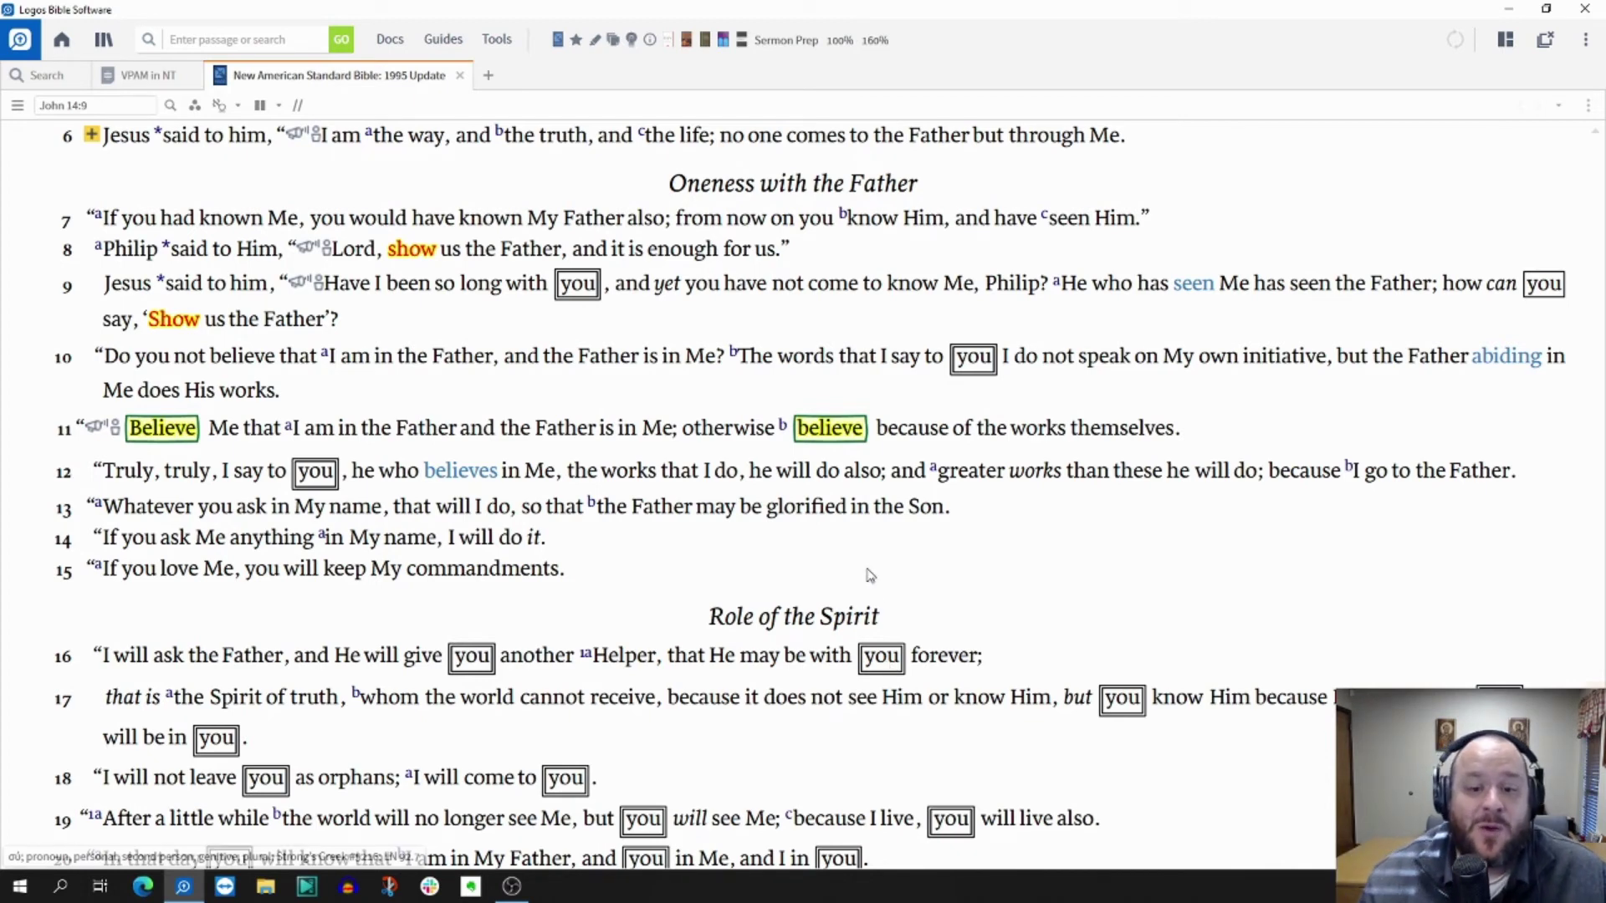
Search lemma:πιστεύω@VPAM2P from 'Believe' in John 14:11, giving 12 results.
{"action": "right_click", "coordinate": [161, 433]}
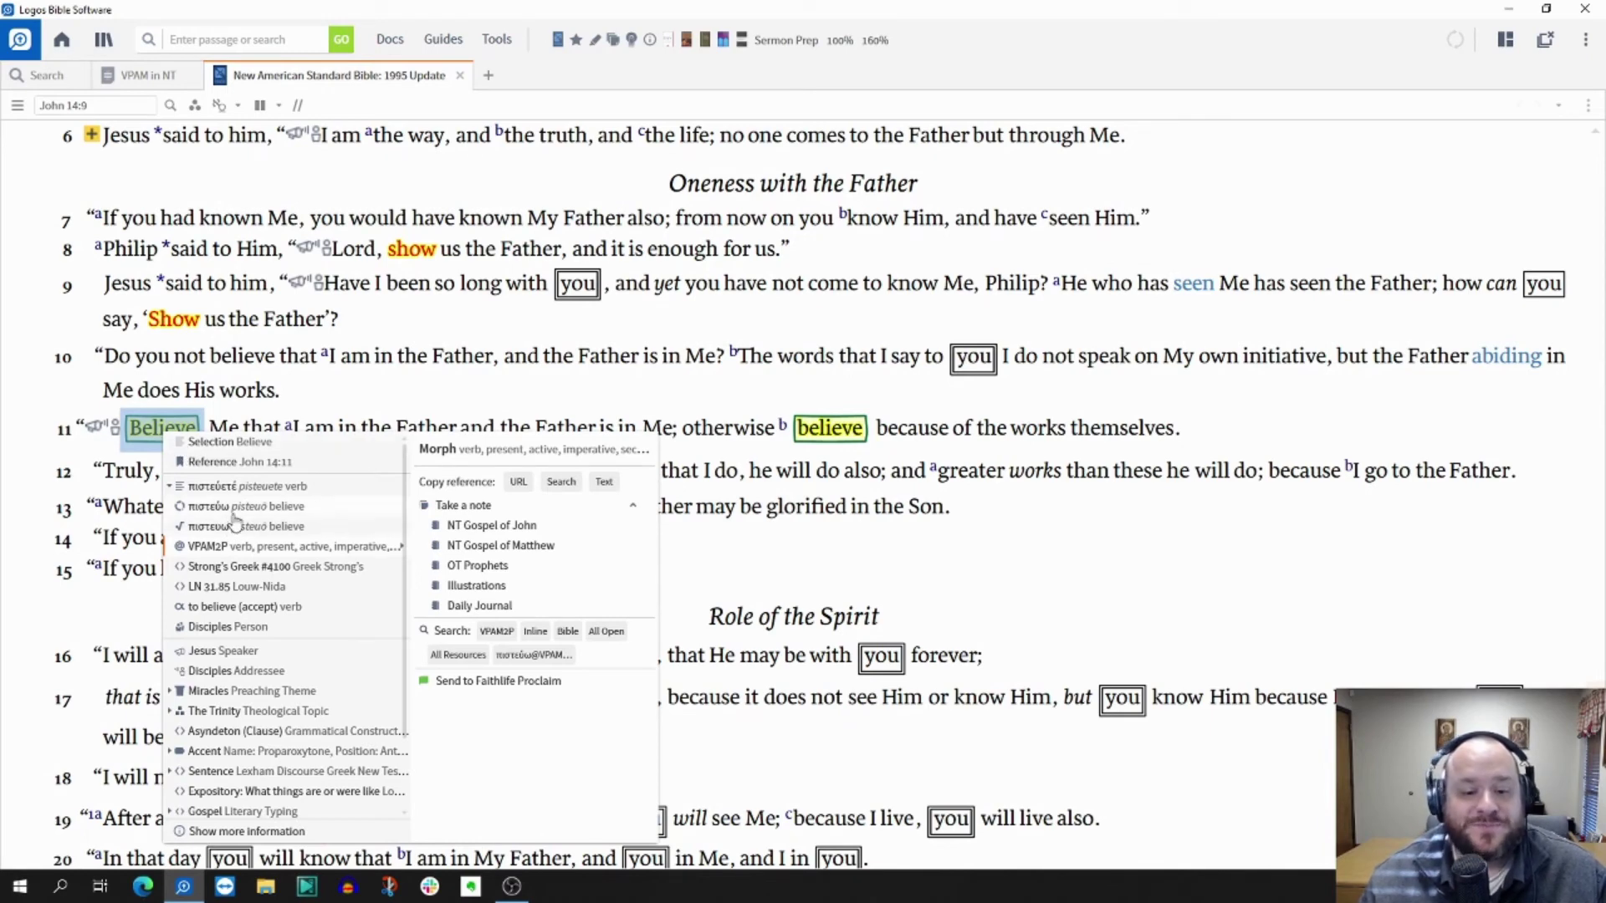
{"action": "mouse_move", "coordinate": [236, 516]}
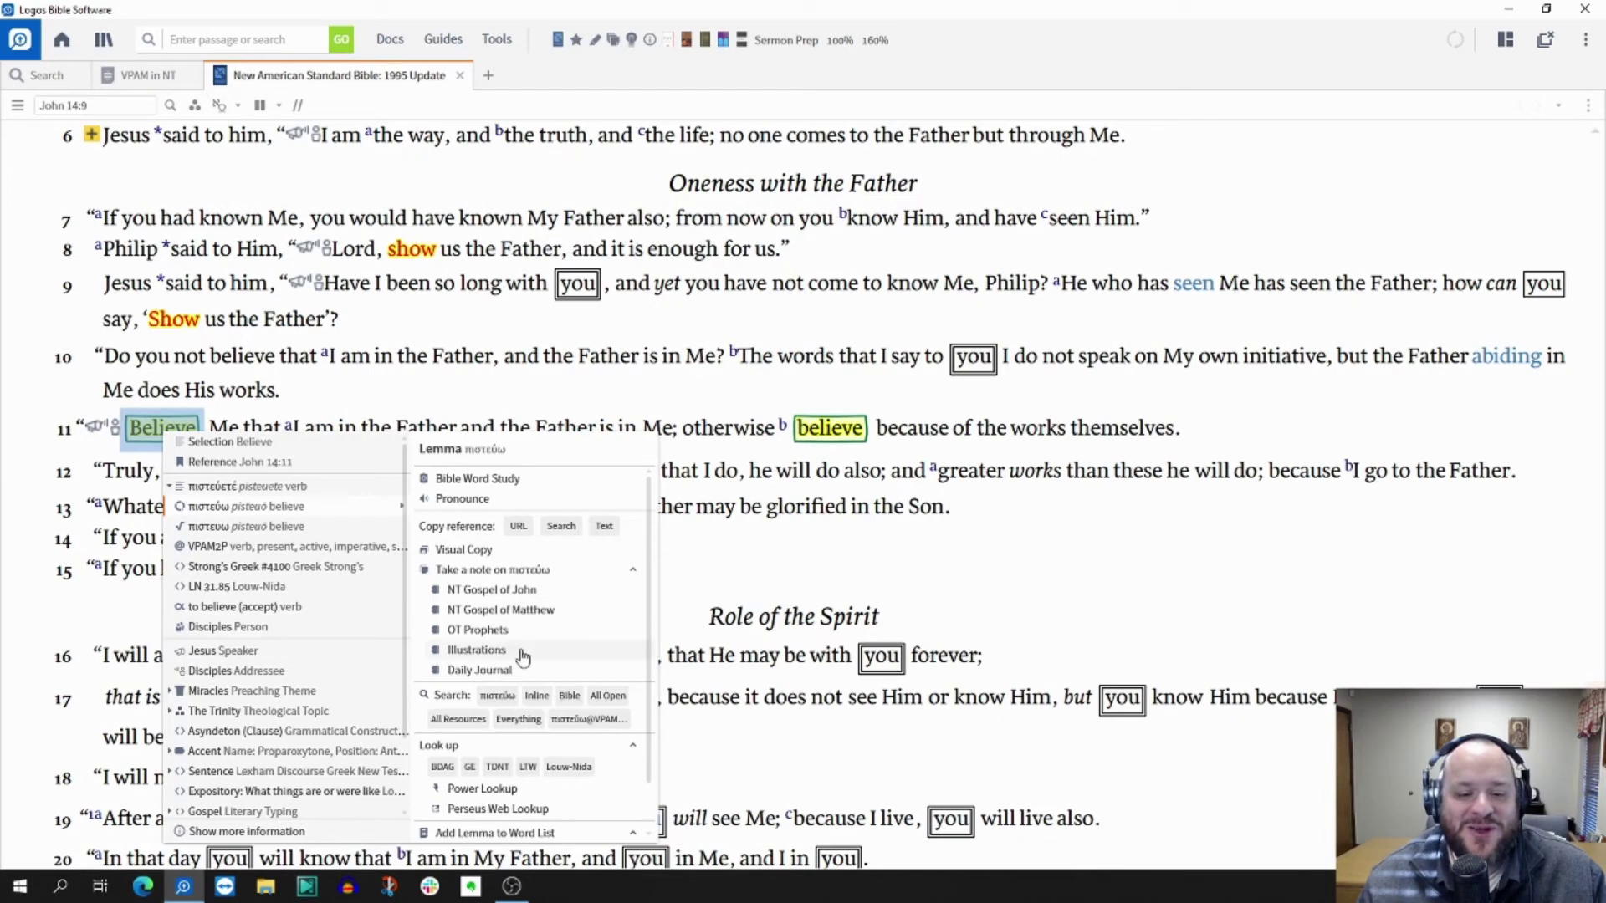
{"action": "left_click", "coordinate": [587, 720]}
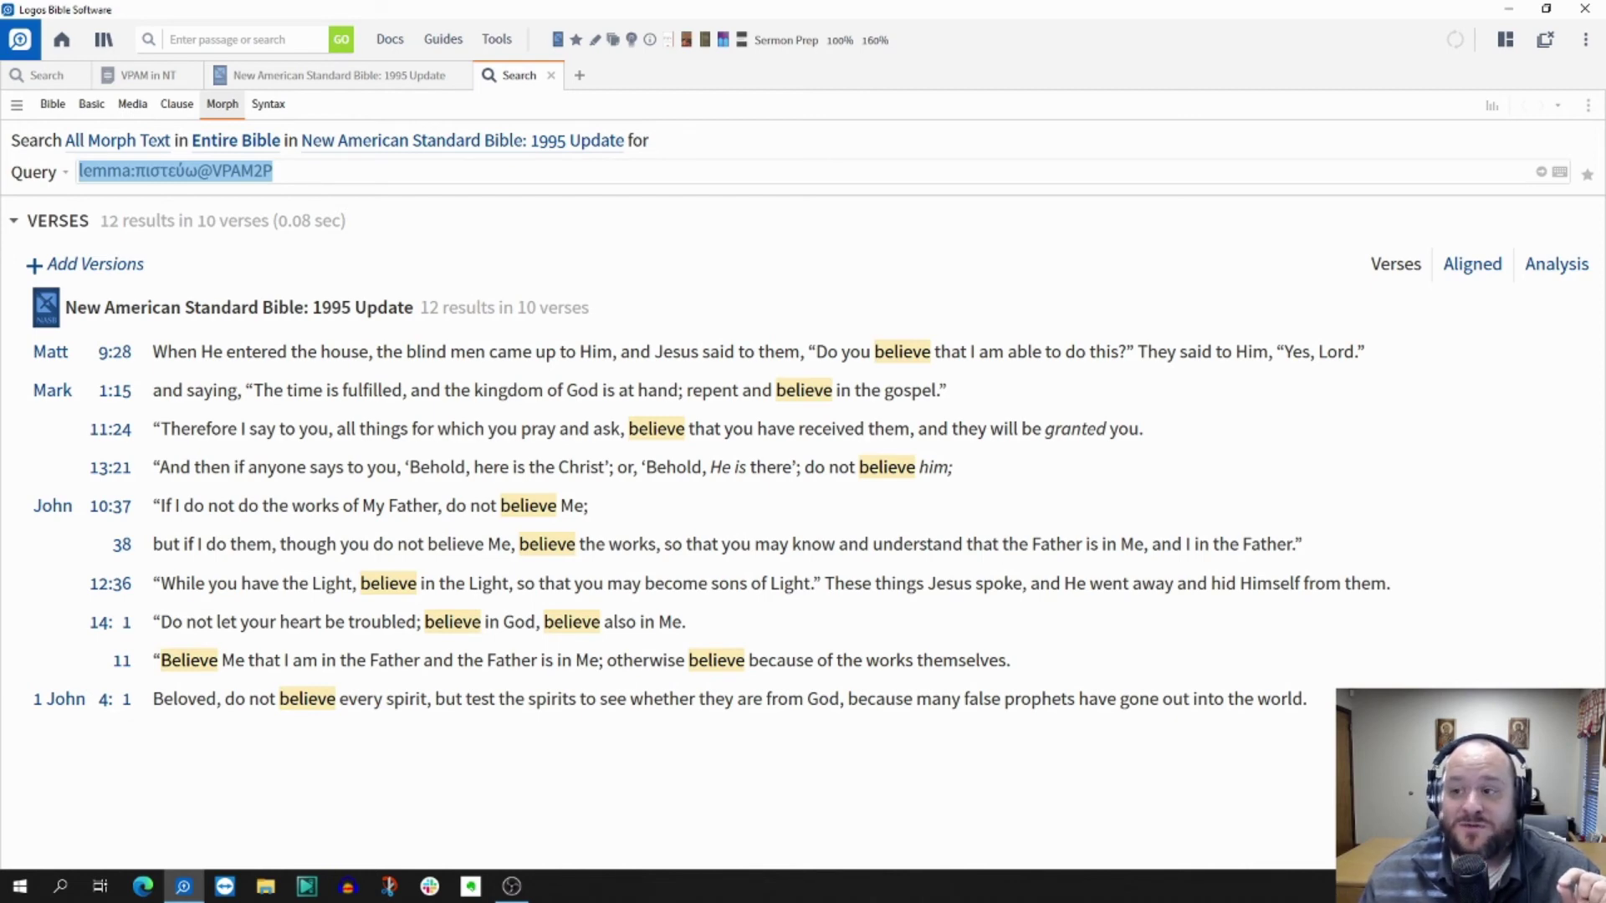
{"action": "left_click", "coordinate": [1587, 105]}
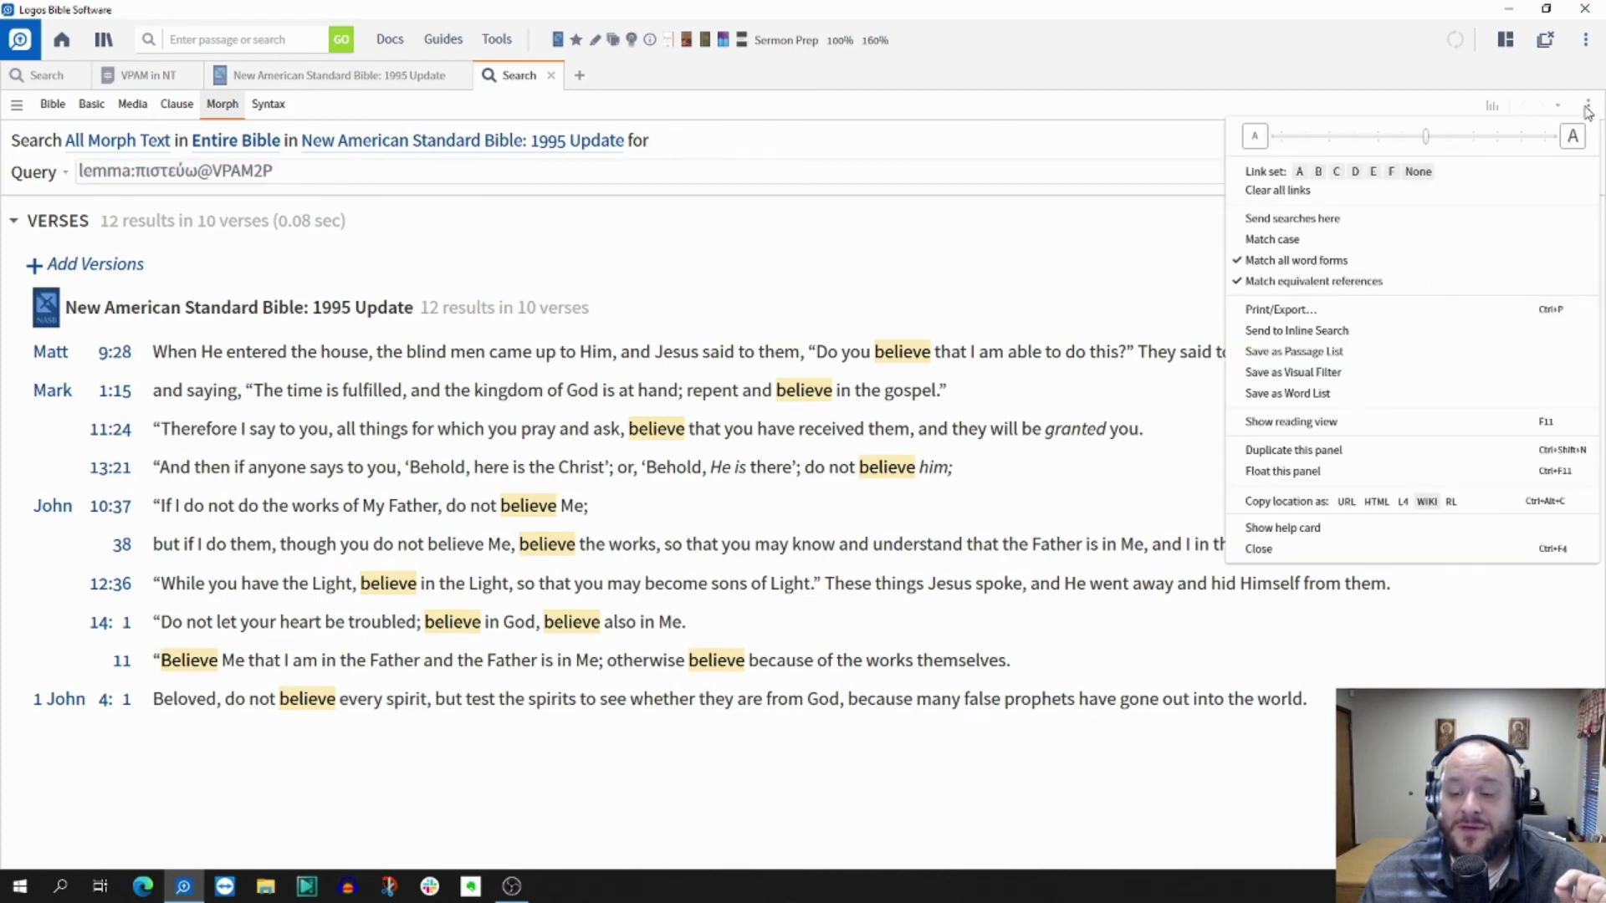
{"action": "left_click", "coordinate": [824, 262]}
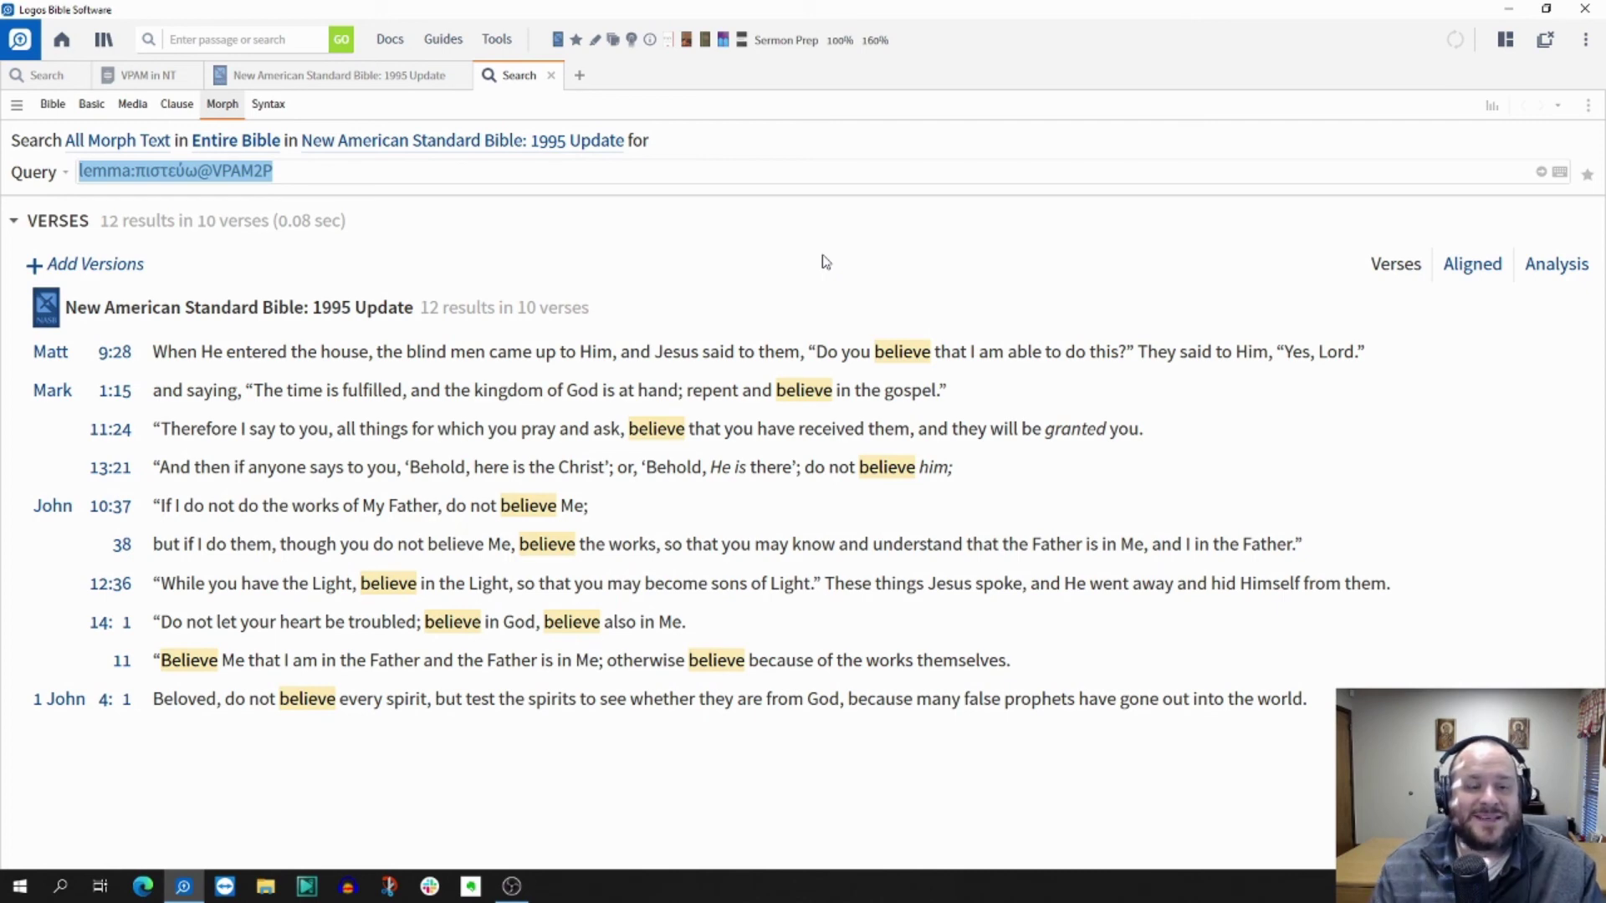
Close the lemma search and search all VPAM2P verbs from 'Believe' in John 14:11.
{"action": "left_click", "coordinate": [550, 74]}
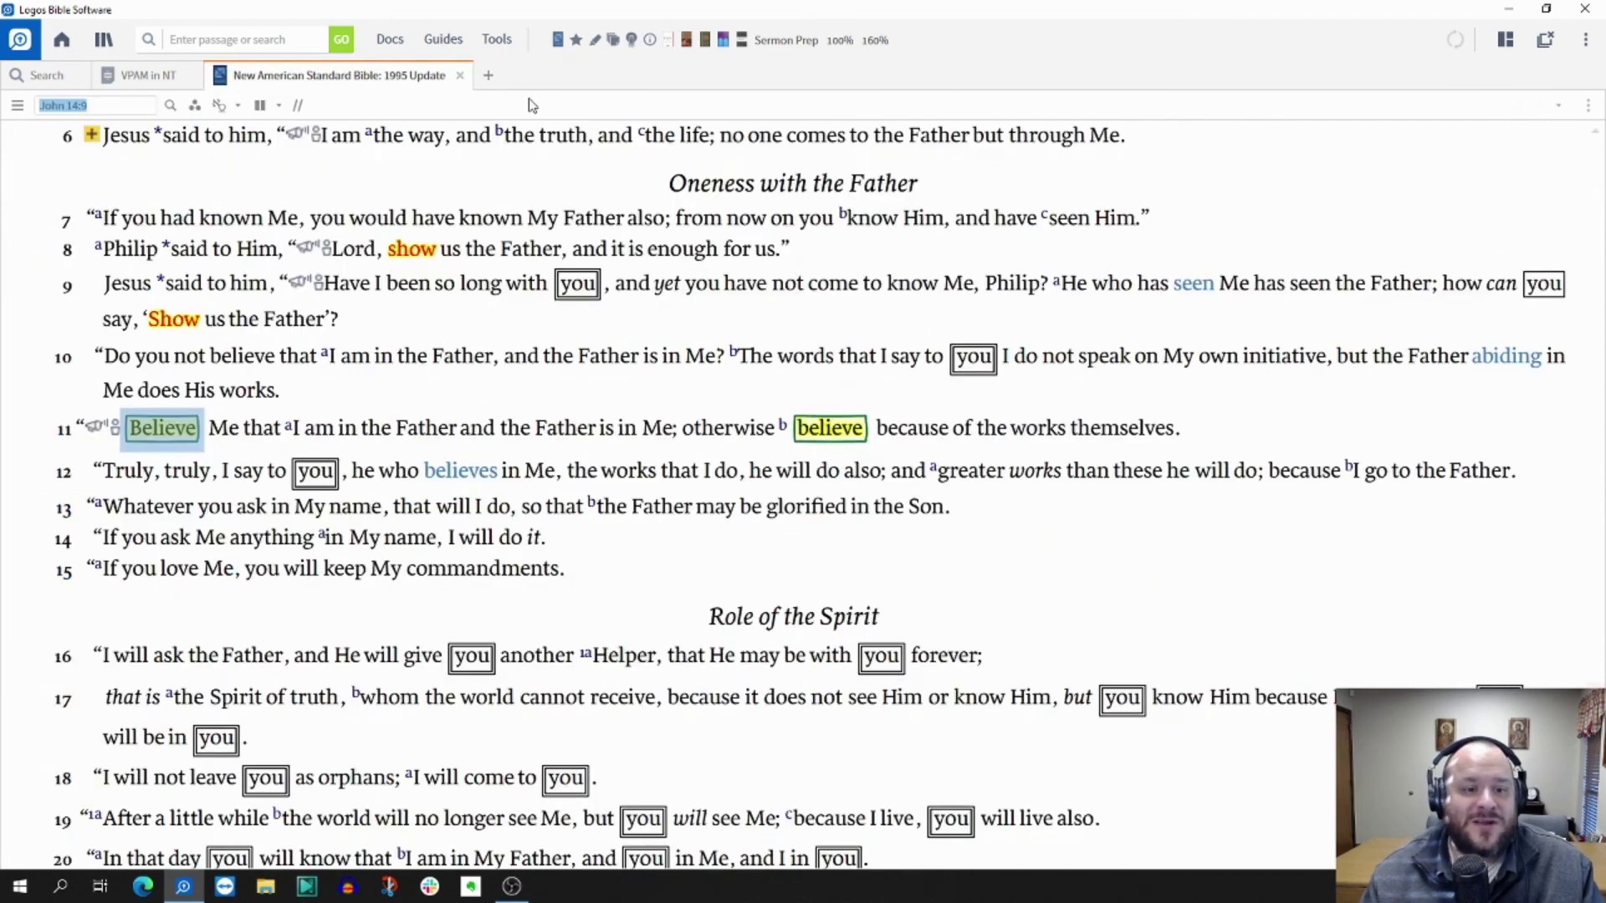
{"action": "right_click", "coordinate": [170, 434]}
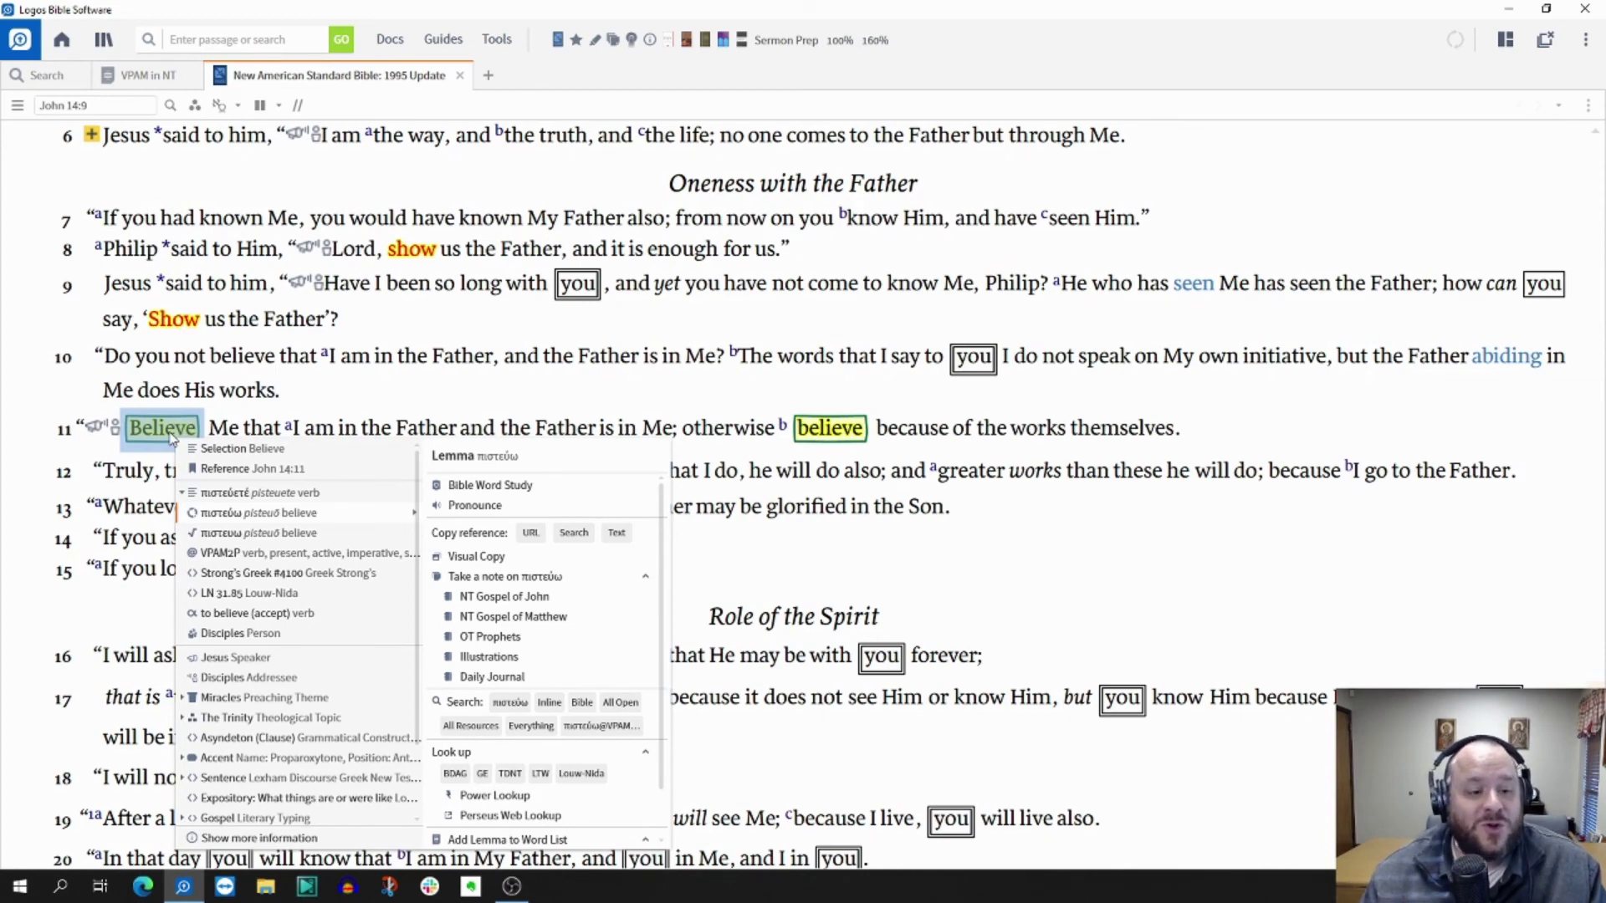
{"action": "left_click", "coordinate": [282, 558]}
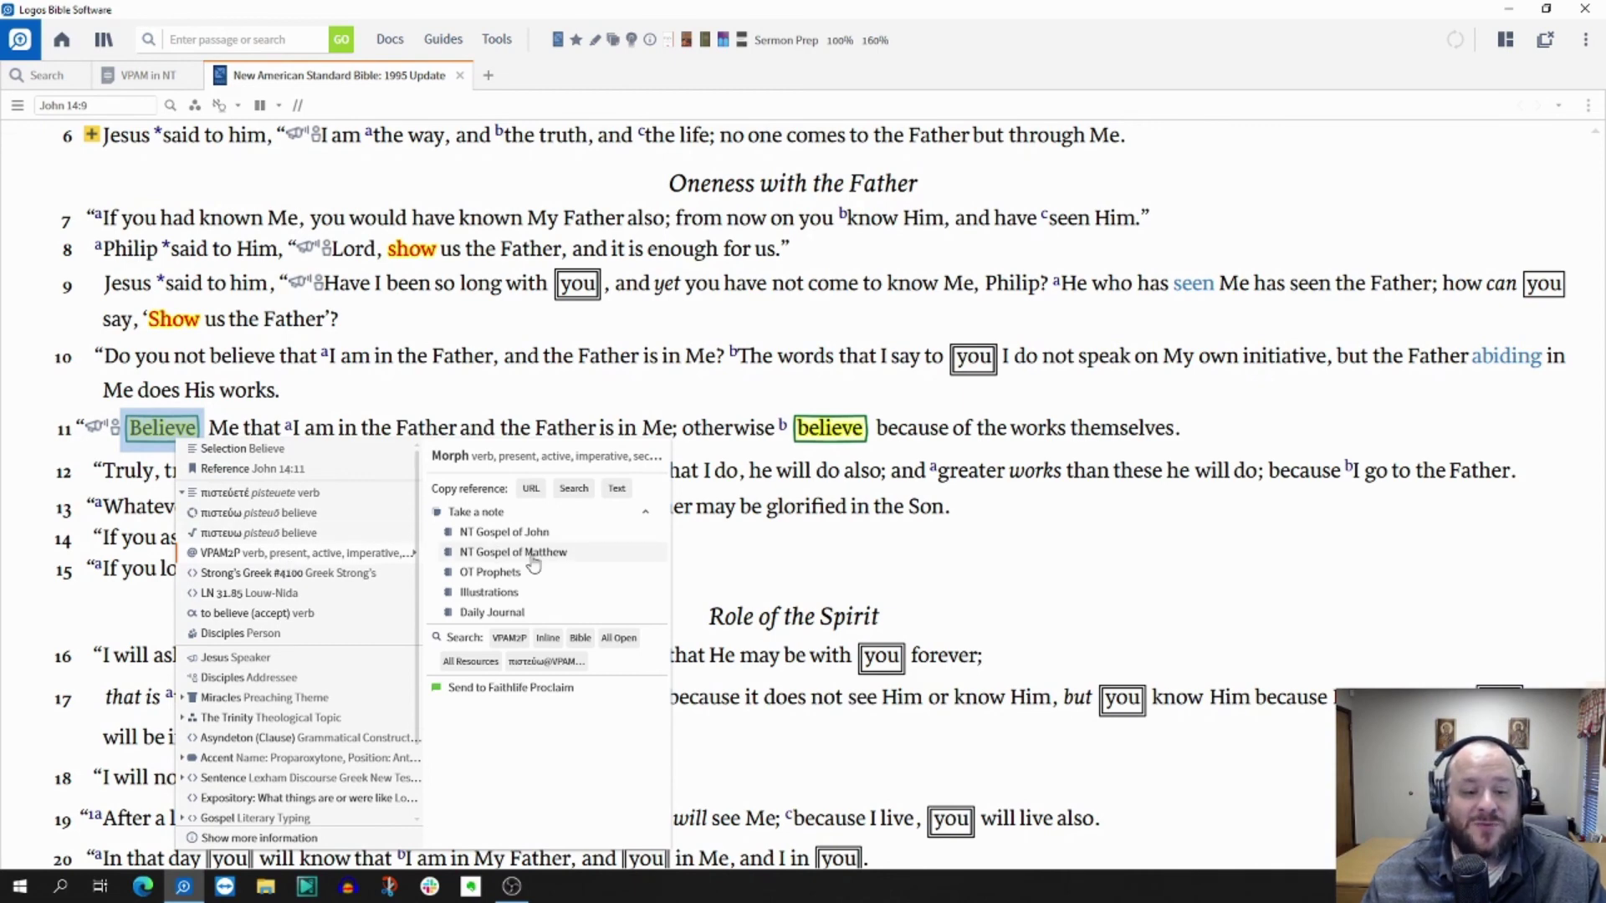
{"action": "left_click", "coordinate": [503, 639]}
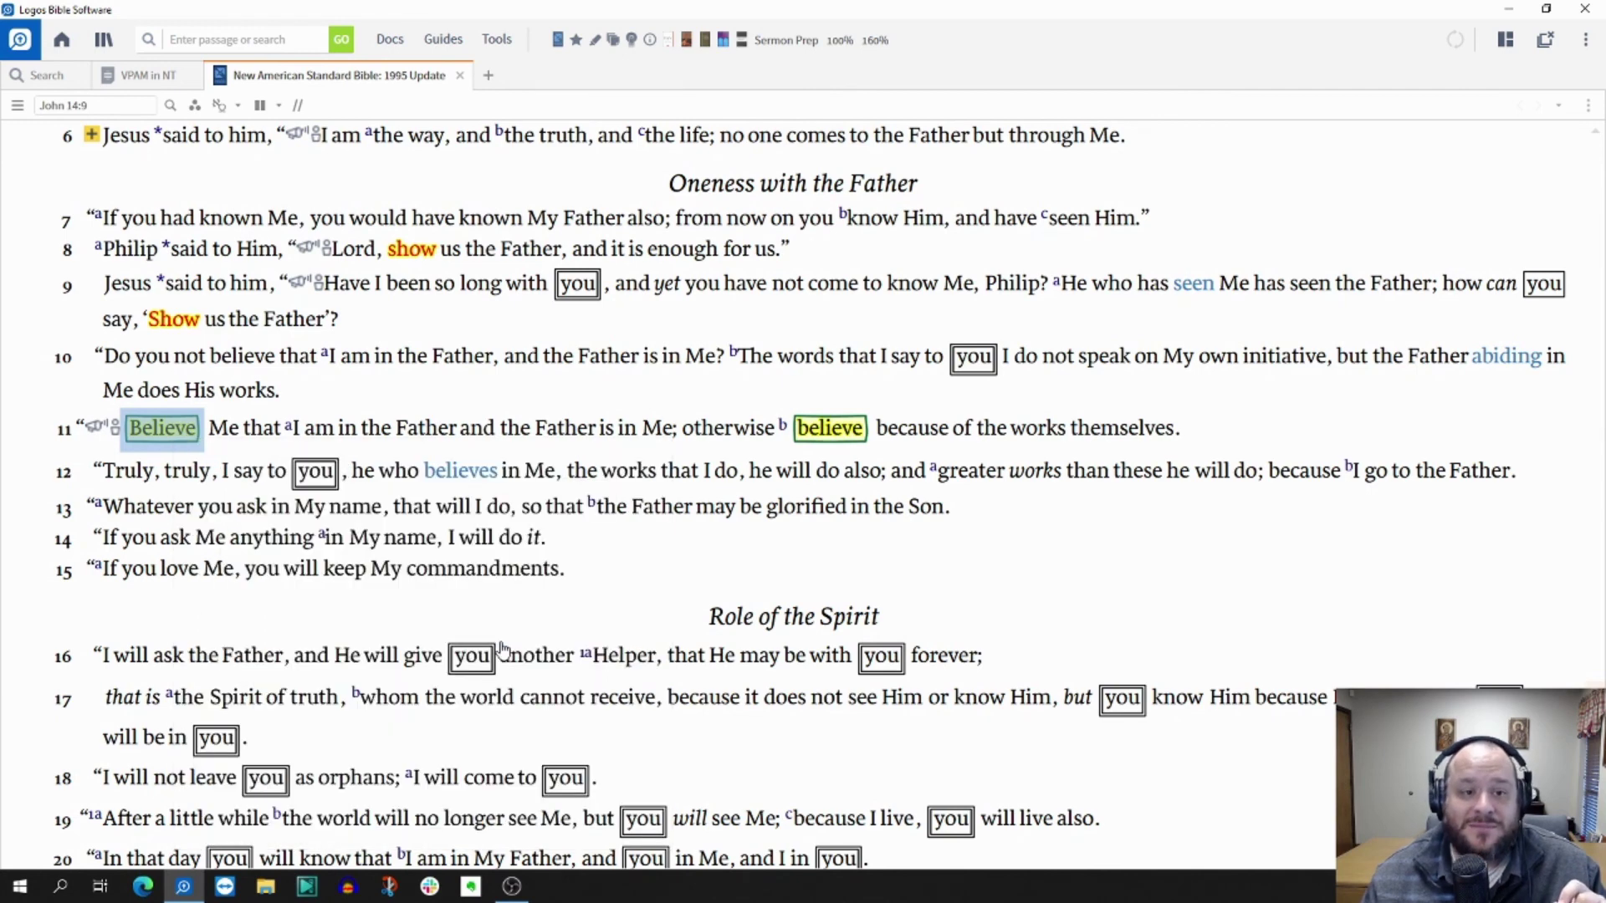